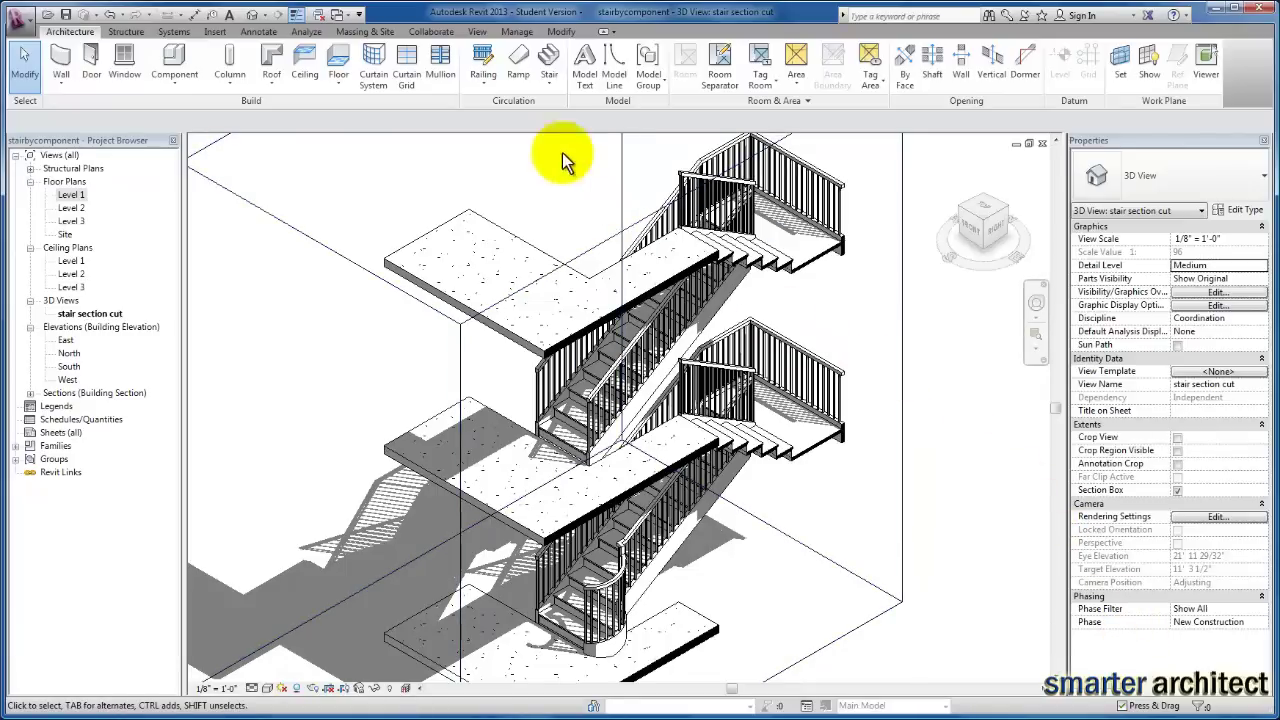
- Examine the curved bottom steps and railing of the lower stair in the 3D section view
left_click(548, 88)
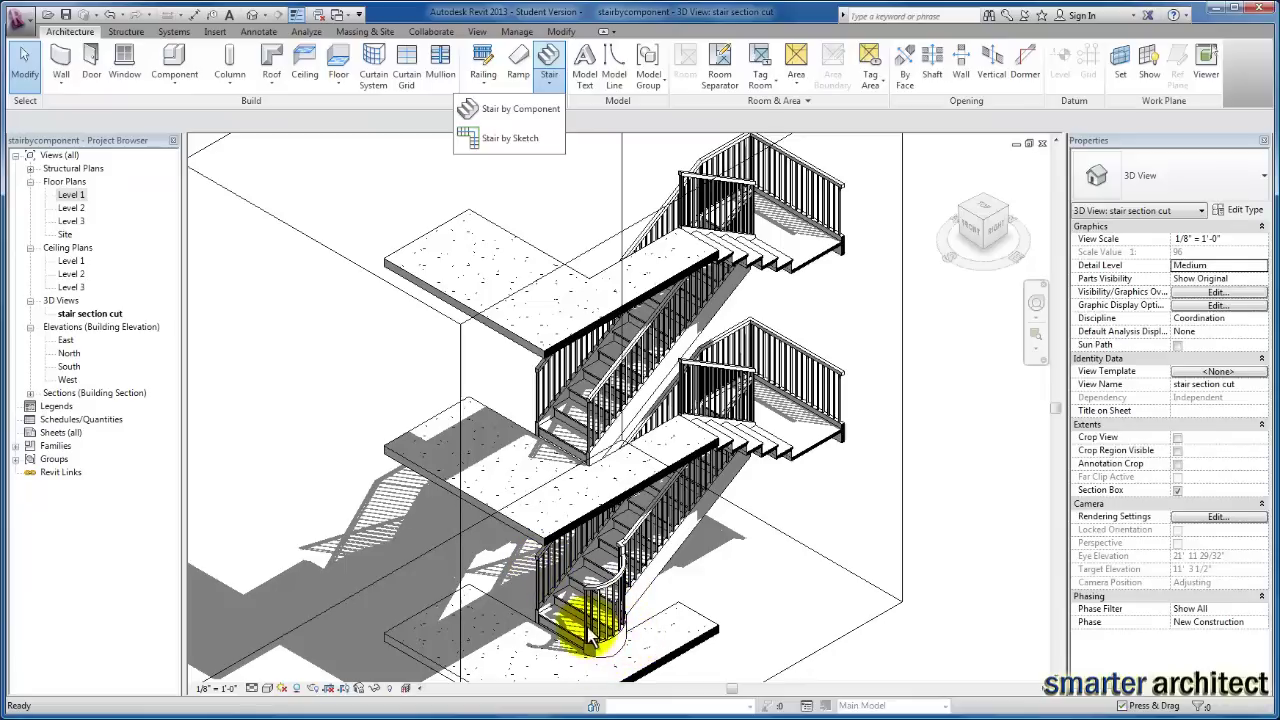
left_click(714, 594)
scroll(623, 608, "up", 3)
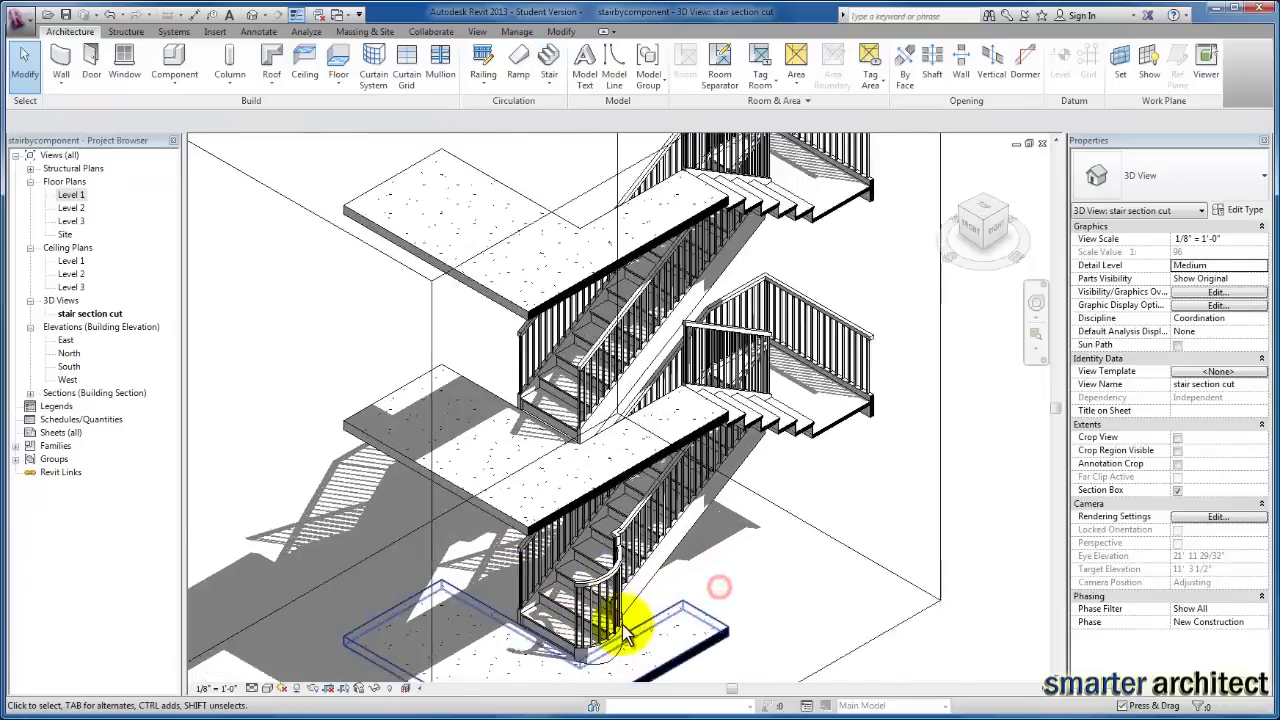
middle_click_drag(588, 628, 686, 480, "shift")
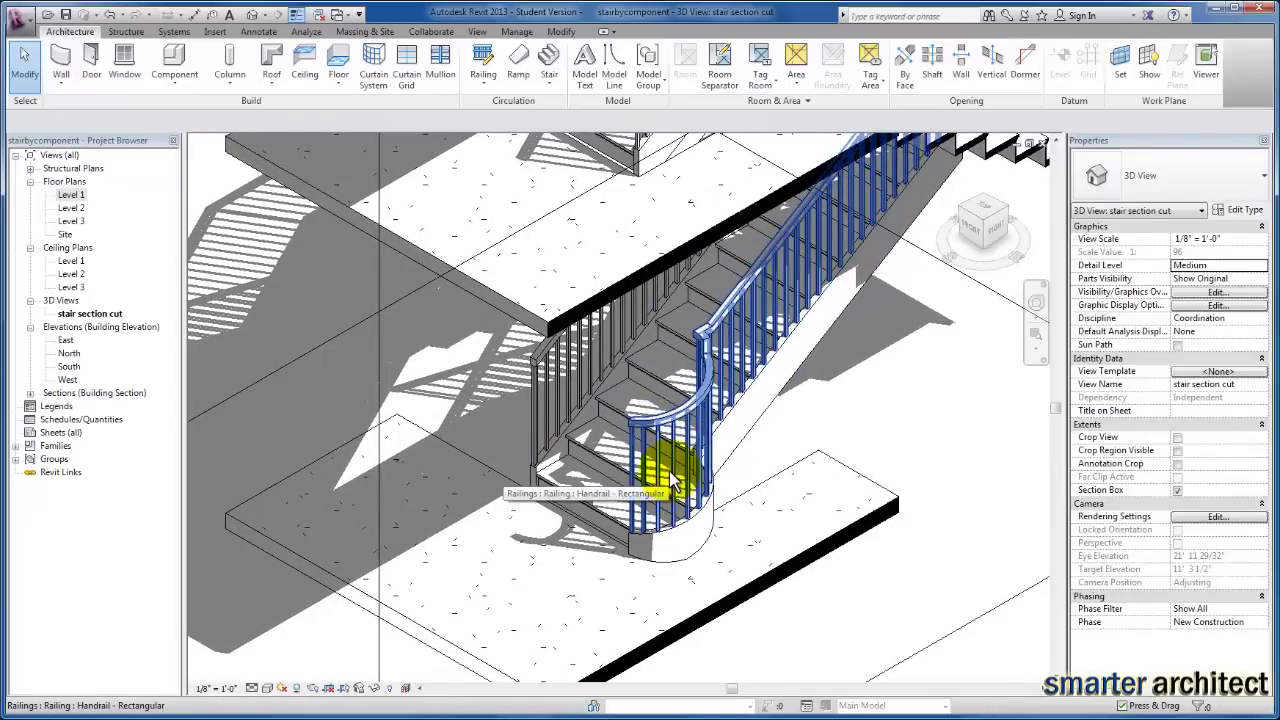
mouse_move(674, 454)
middle_mouse_down("shift")
mouse_move(756, 548)
mouse_move(655, 468)
middle_mouse_up("shift")
scroll(663, 471, "down", 3)
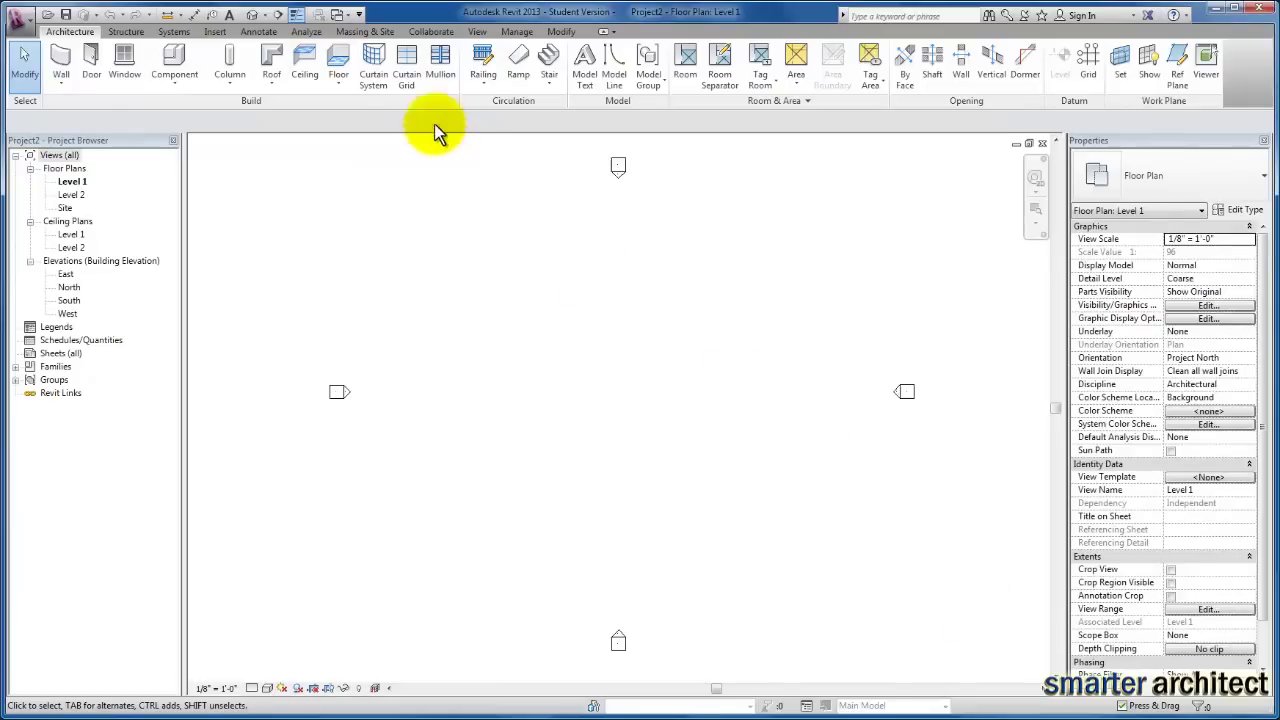
- Start a Stair by Component and draw a straight first run of 12 risers, about 10'-1" long, upward in the Level 1 plan
left_click(550, 90)
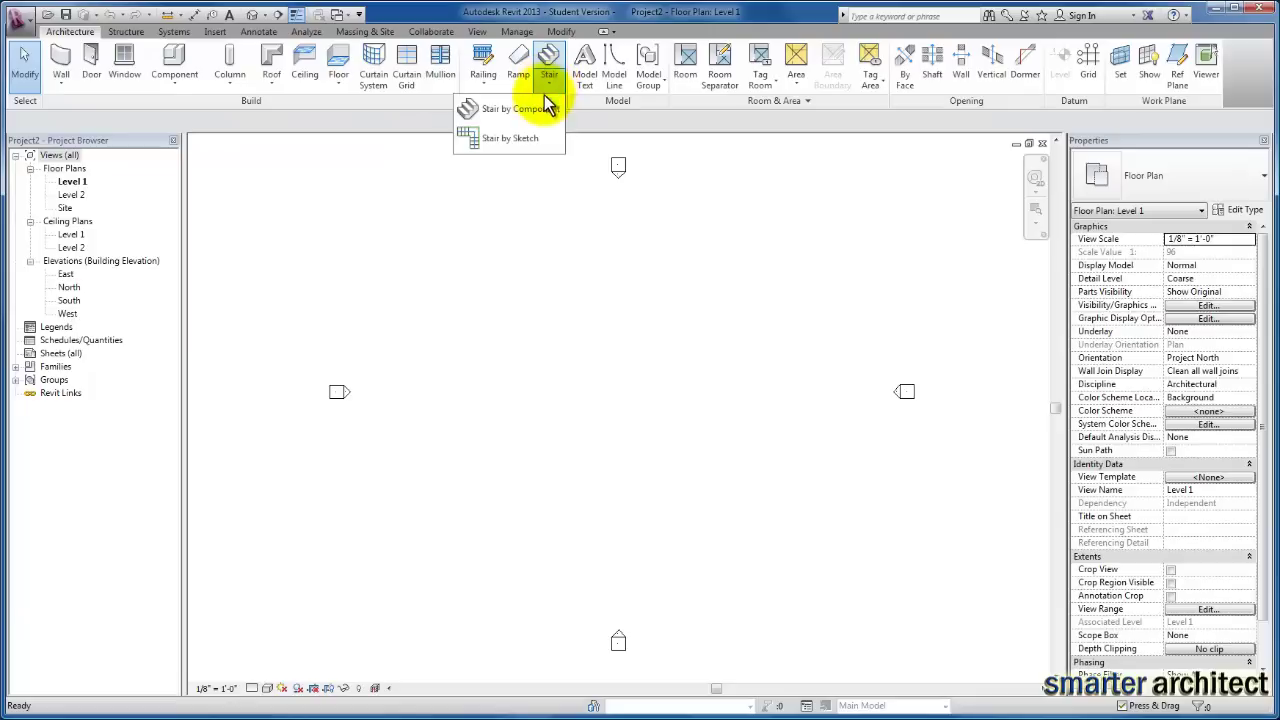
left_click(549, 82)
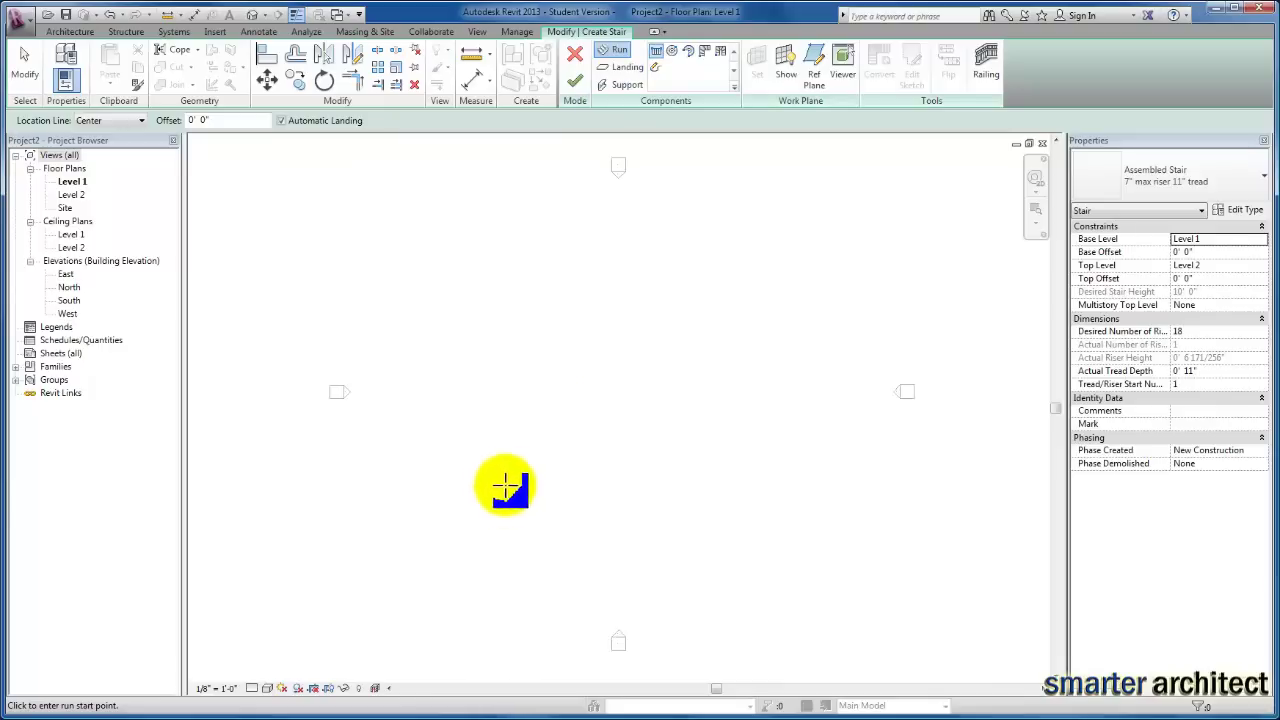
left_click(500, 494)
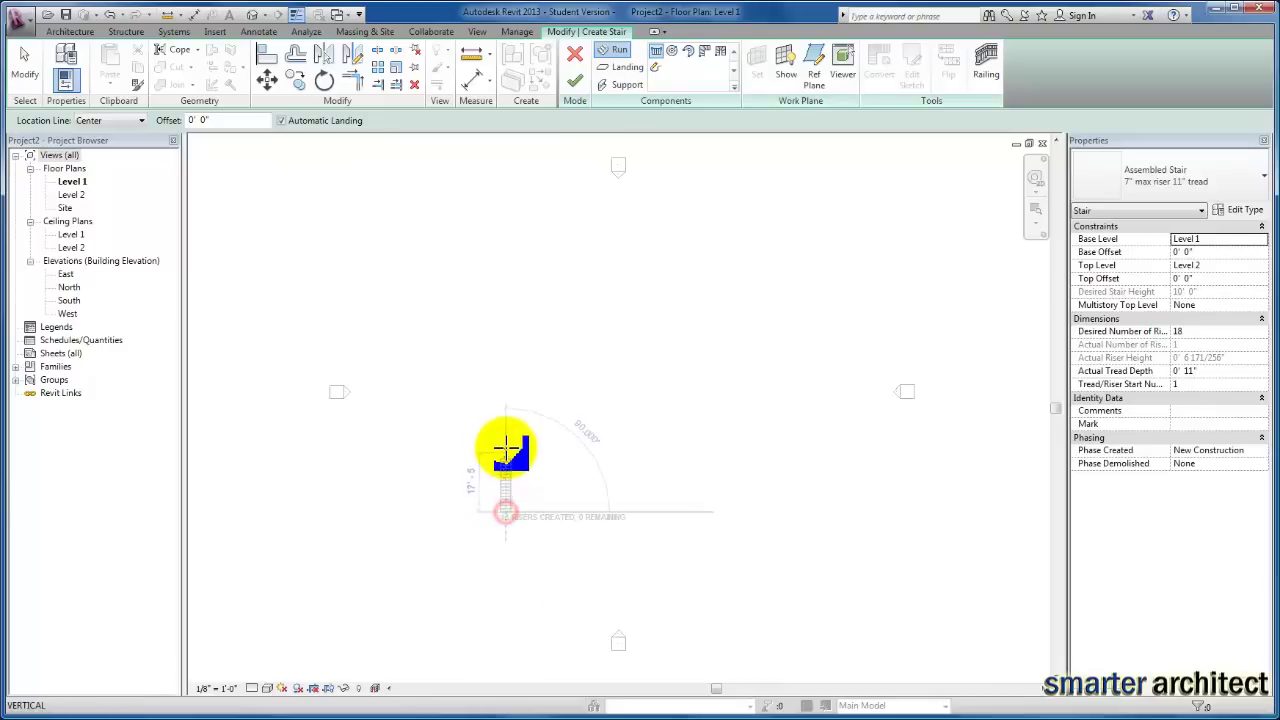
scroll(514, 491, "up", 3)
middle_click_drag(523, 443, 490, 270)
scroll(480, 414, "up", 3)
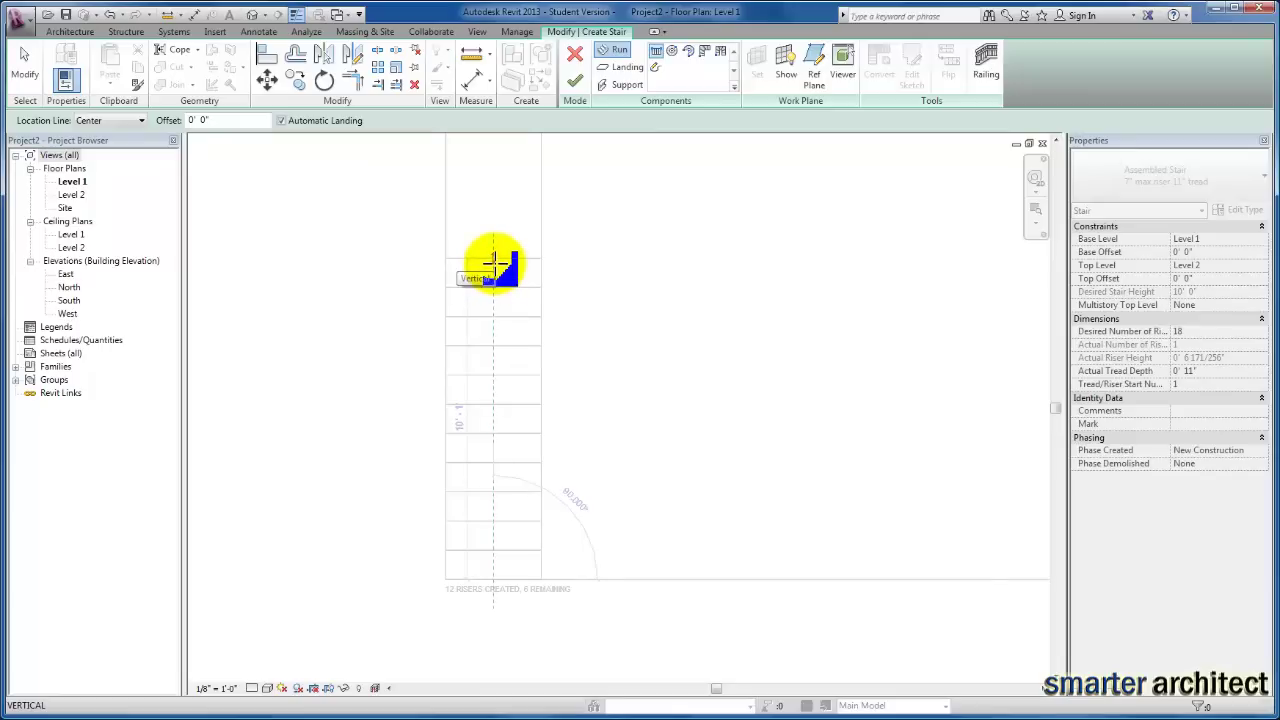
left_click(493, 261)
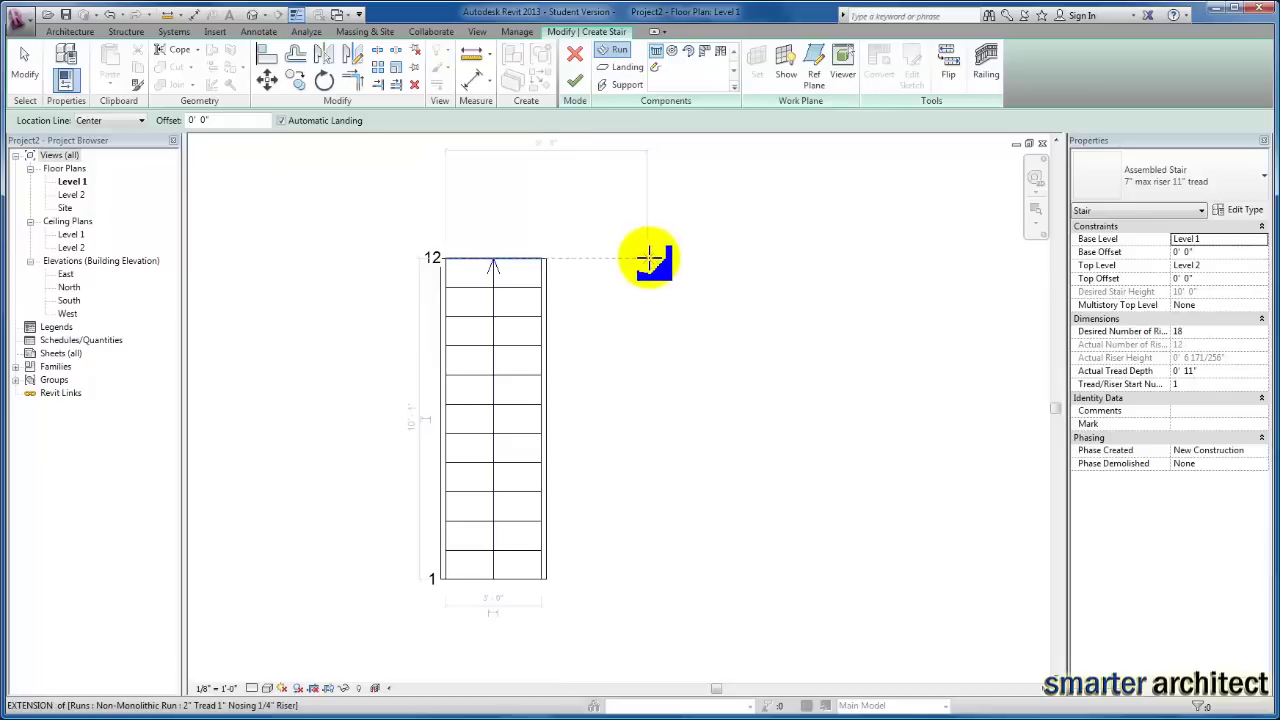
- Draw the second run downward with the remaining 6 risers, starting level with the first run's upper end, using an automatic landing
left_click(648, 260)
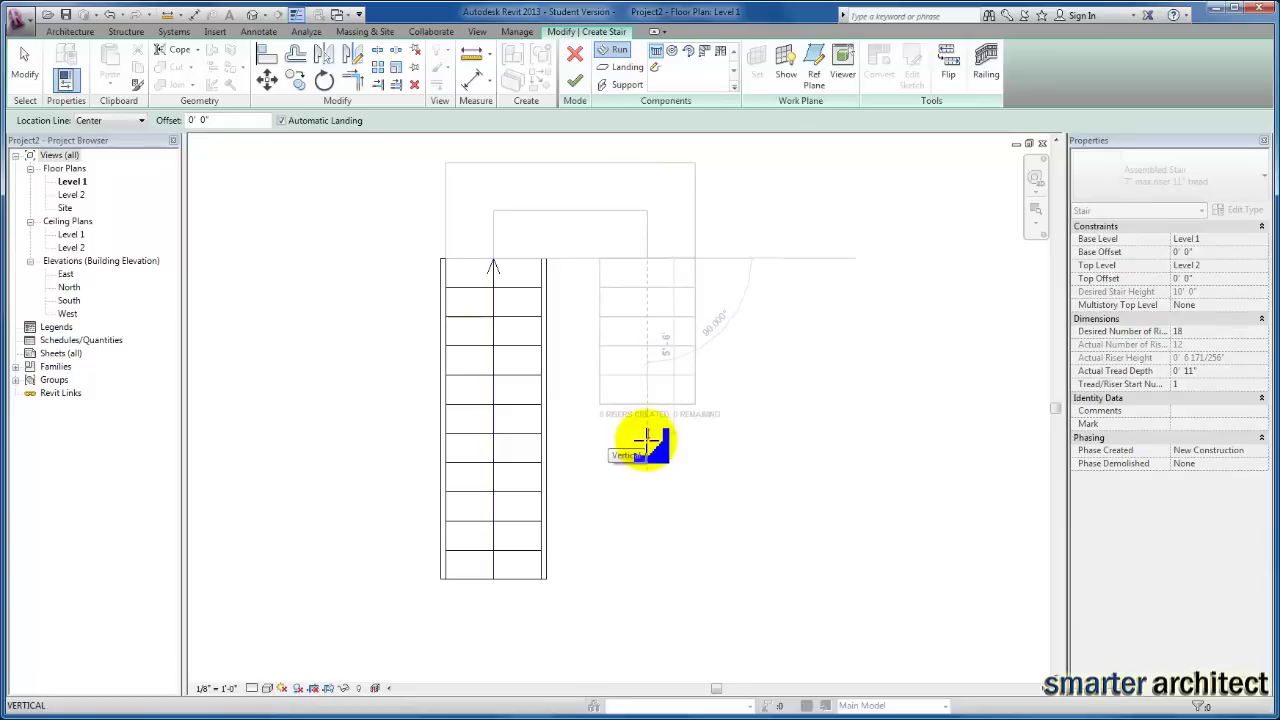
left_click(646, 440)
key("Escape")
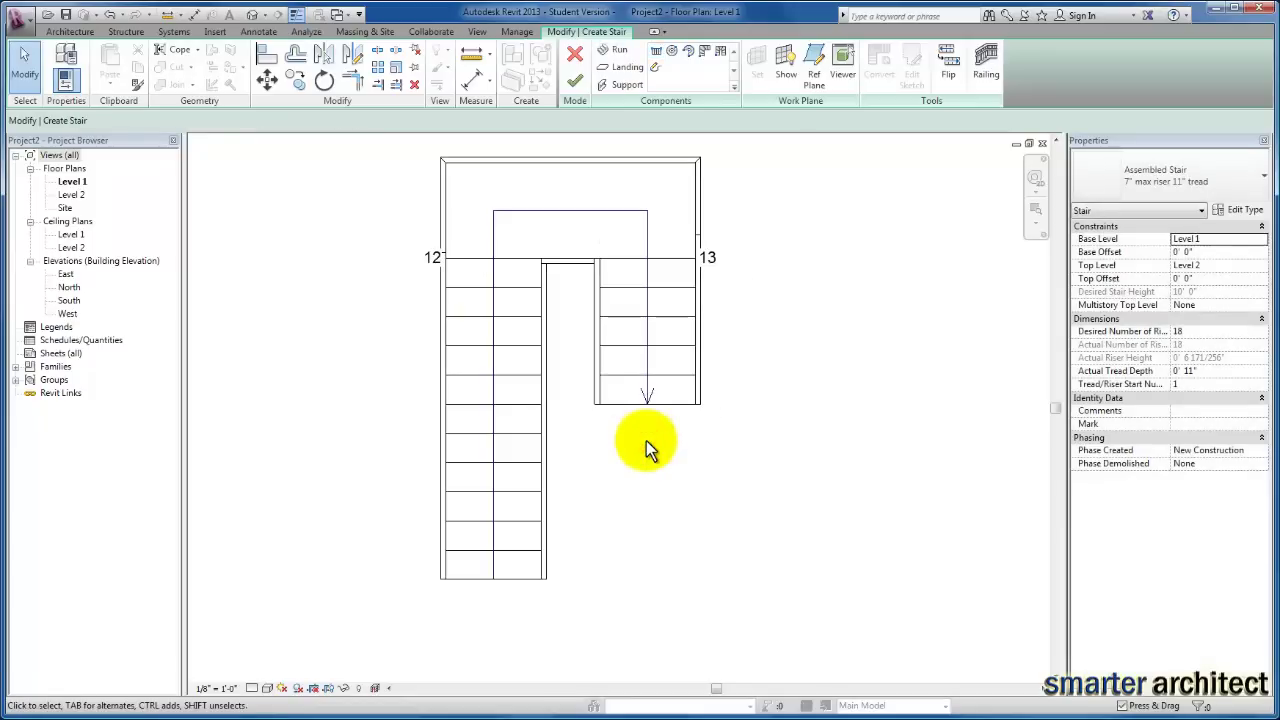
- Mirror a copy of the 12-riser run about the centre line of the shorter run
scroll(683, 439, "down", 3)
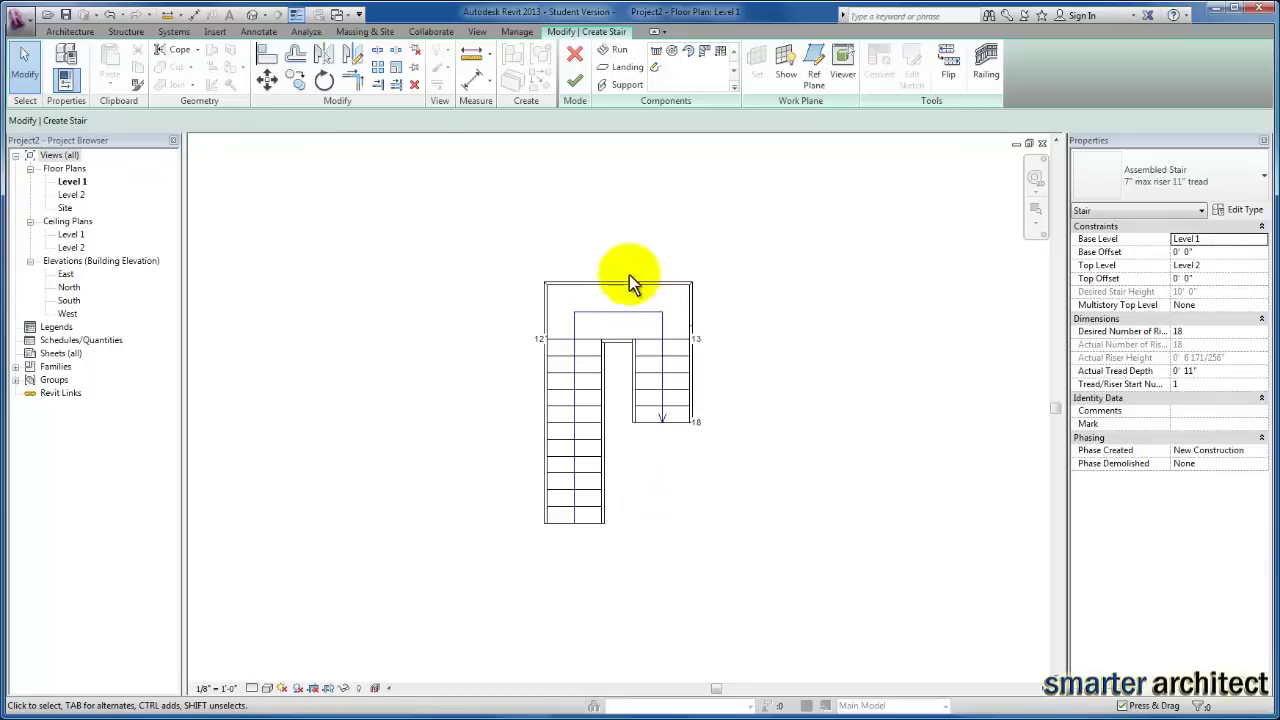
scroll(629, 335, "up", 1)
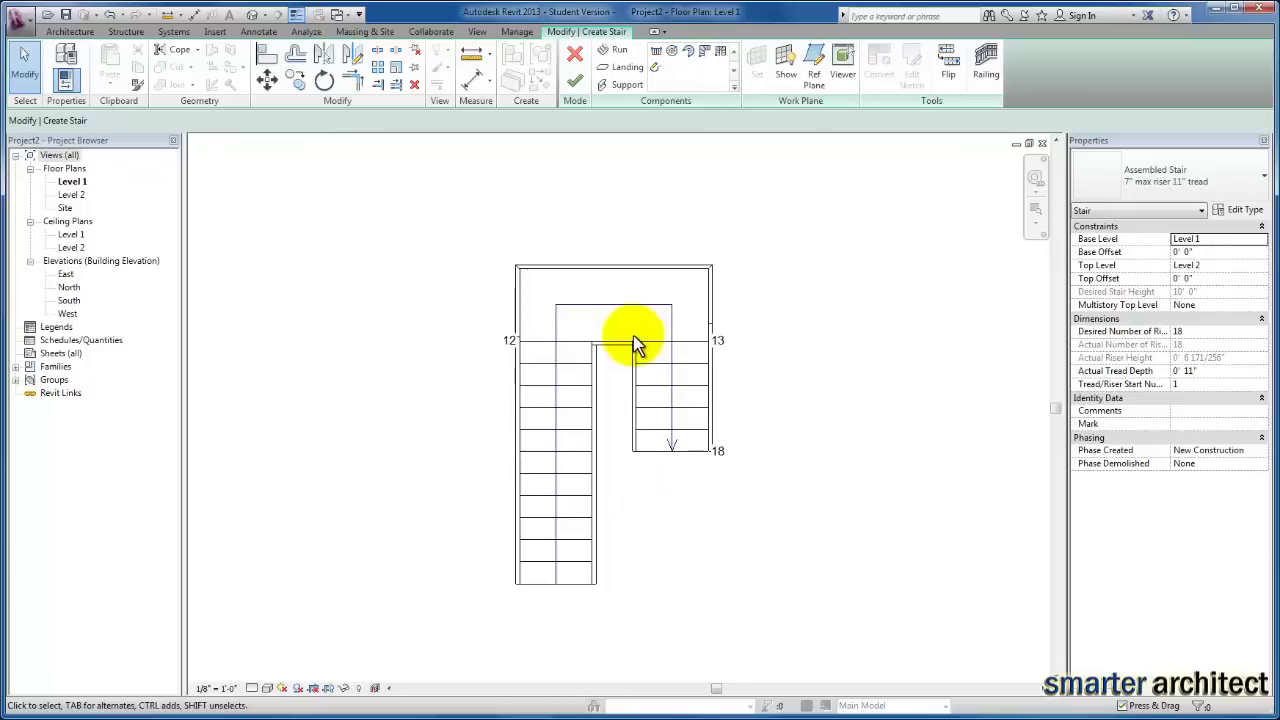
left_click(566, 481)
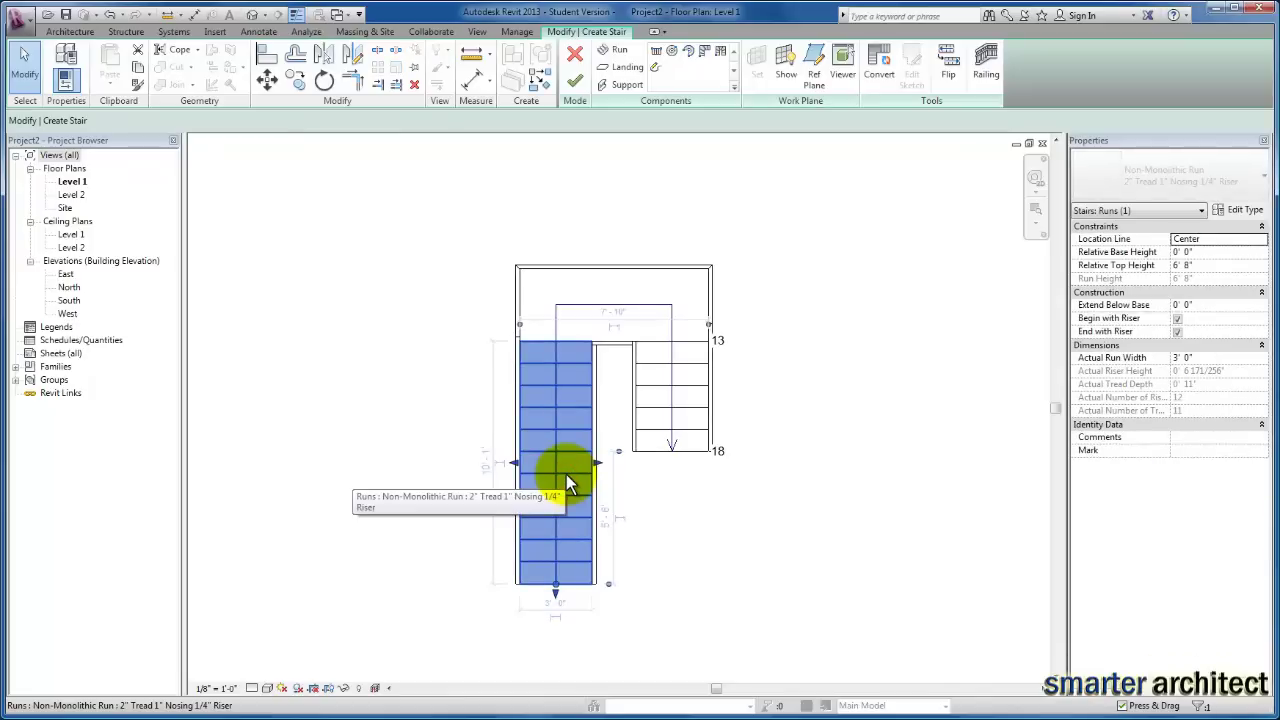
left_click(567, 475)
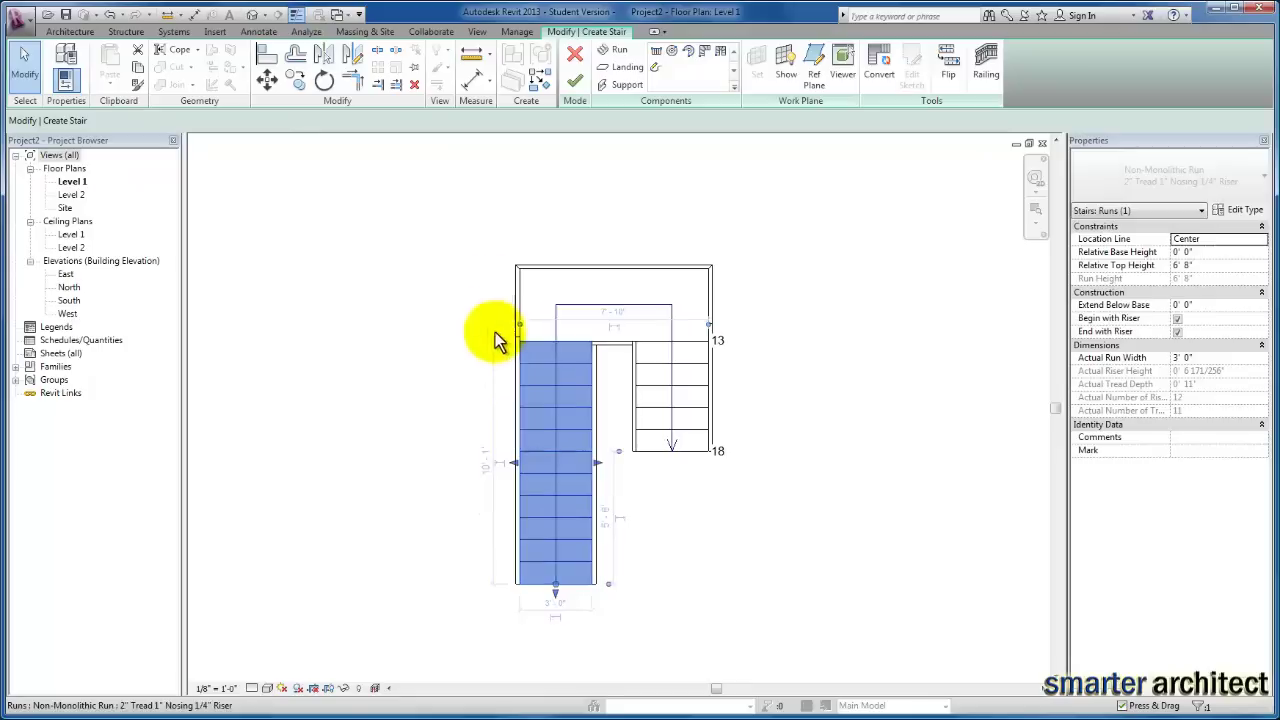
left_click(324, 60)
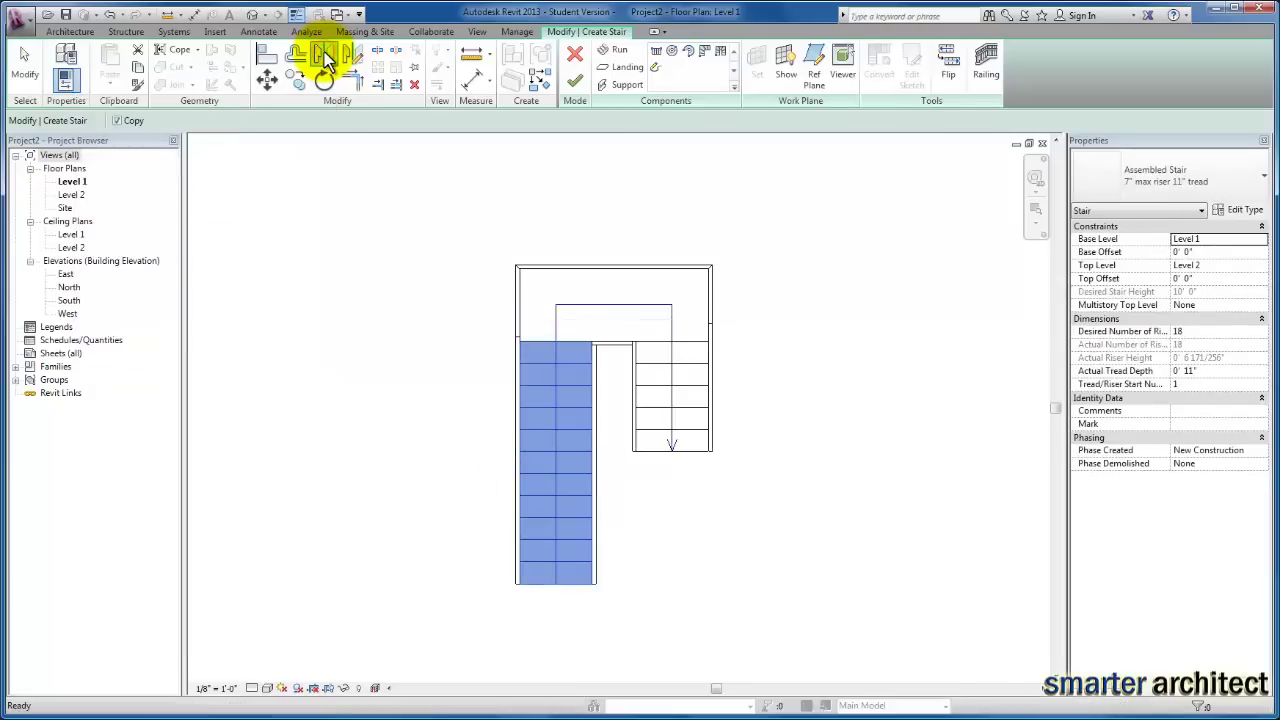
scroll(671, 374, "up", 2)
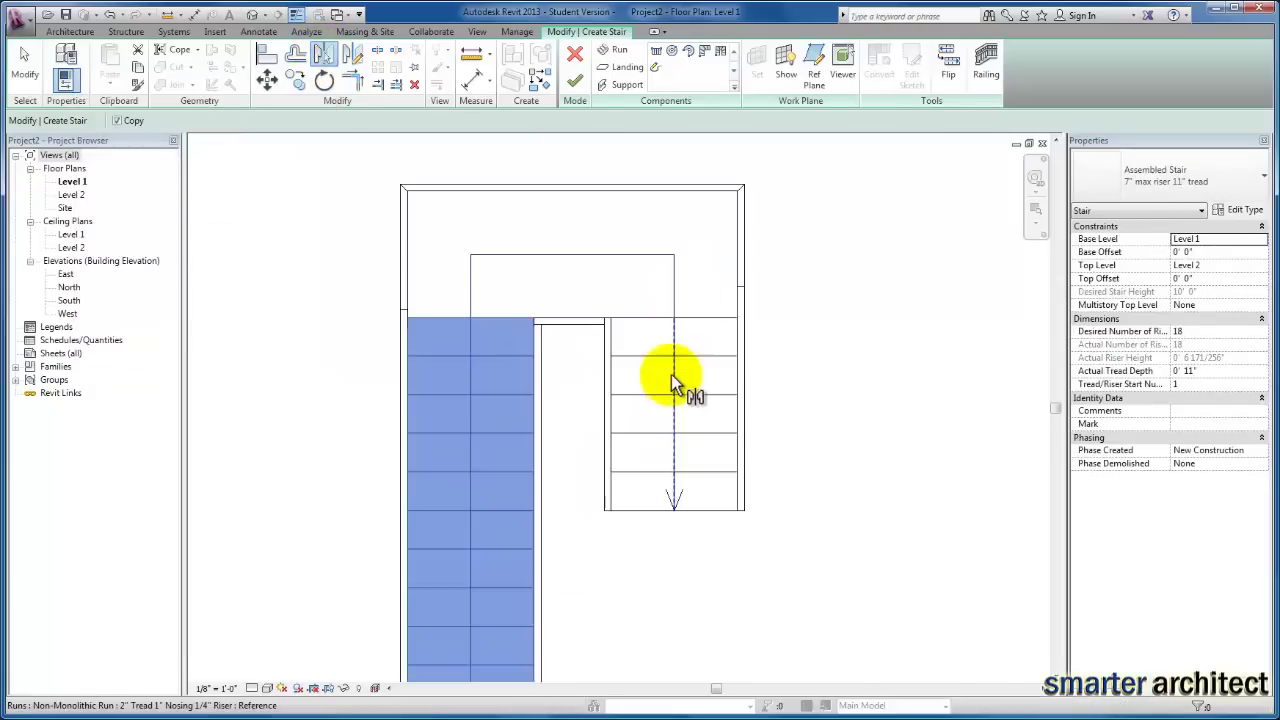
left_click(671, 374)
scroll(790, 360, "down", 1)
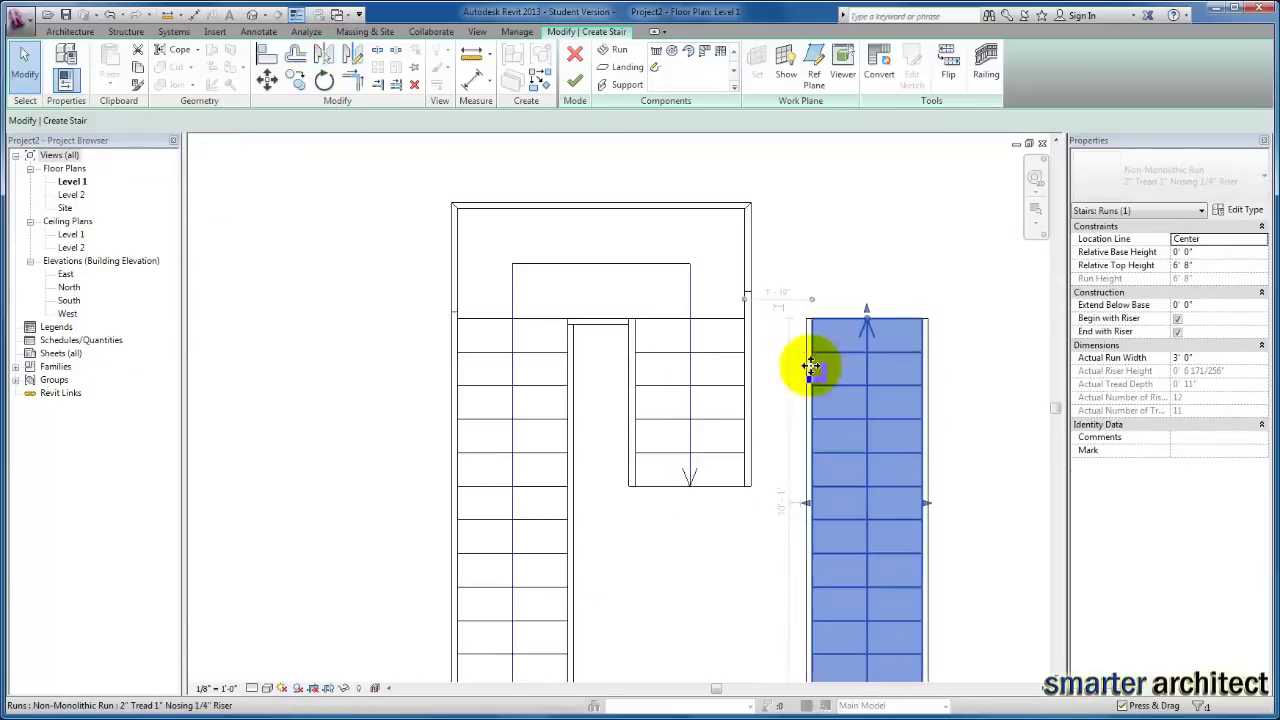
scroll(805, 340, "down", 2)
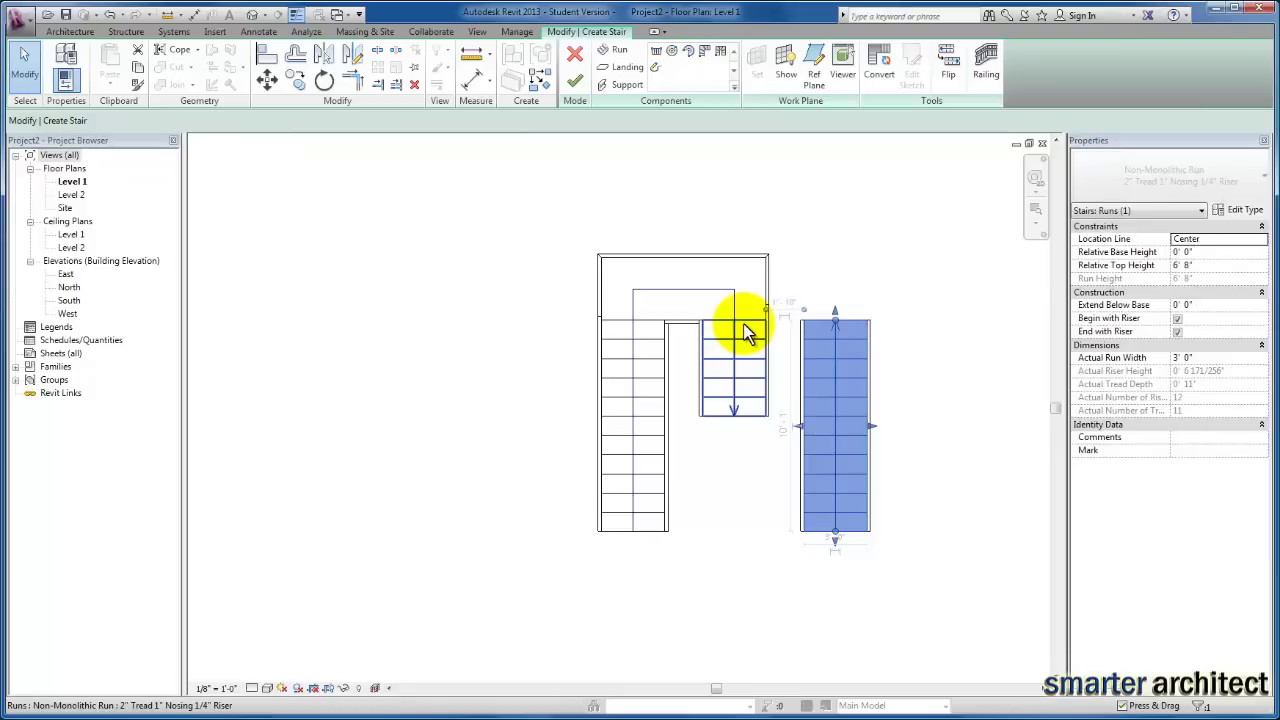
left_click(814, 285)
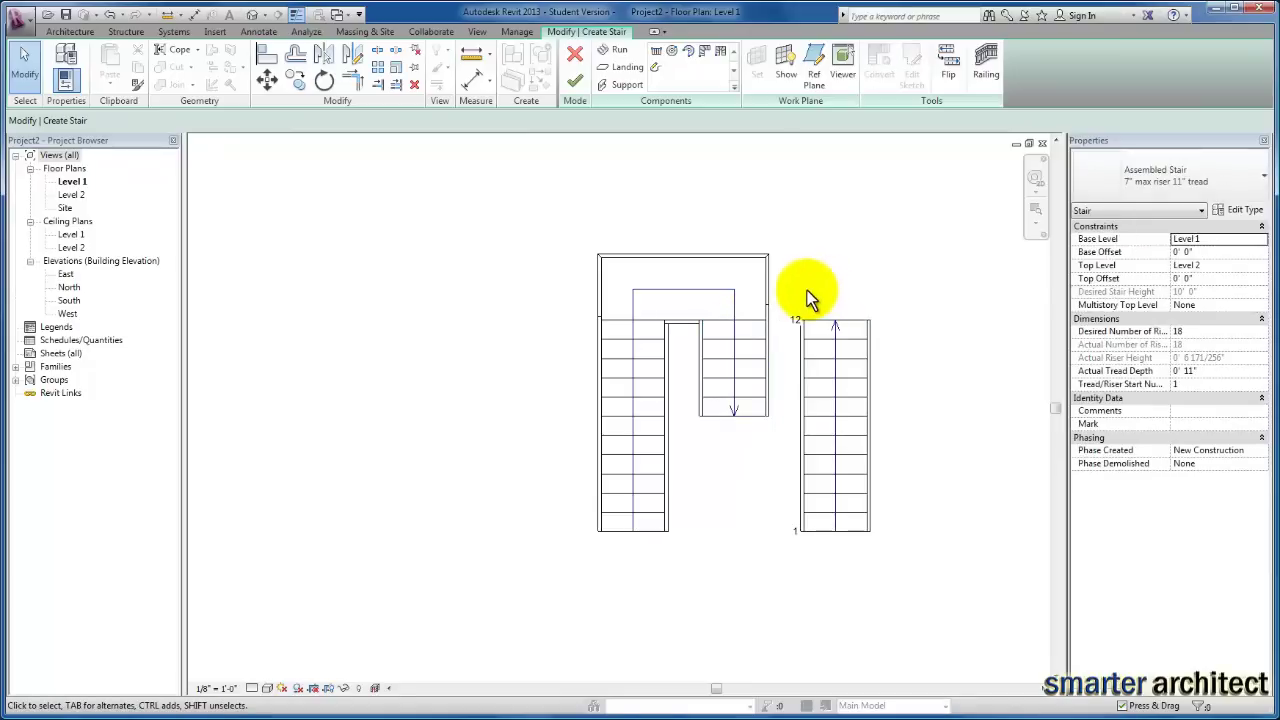
- Convert the automatic landing to a custom sketch-based component
left_click(735, 312)
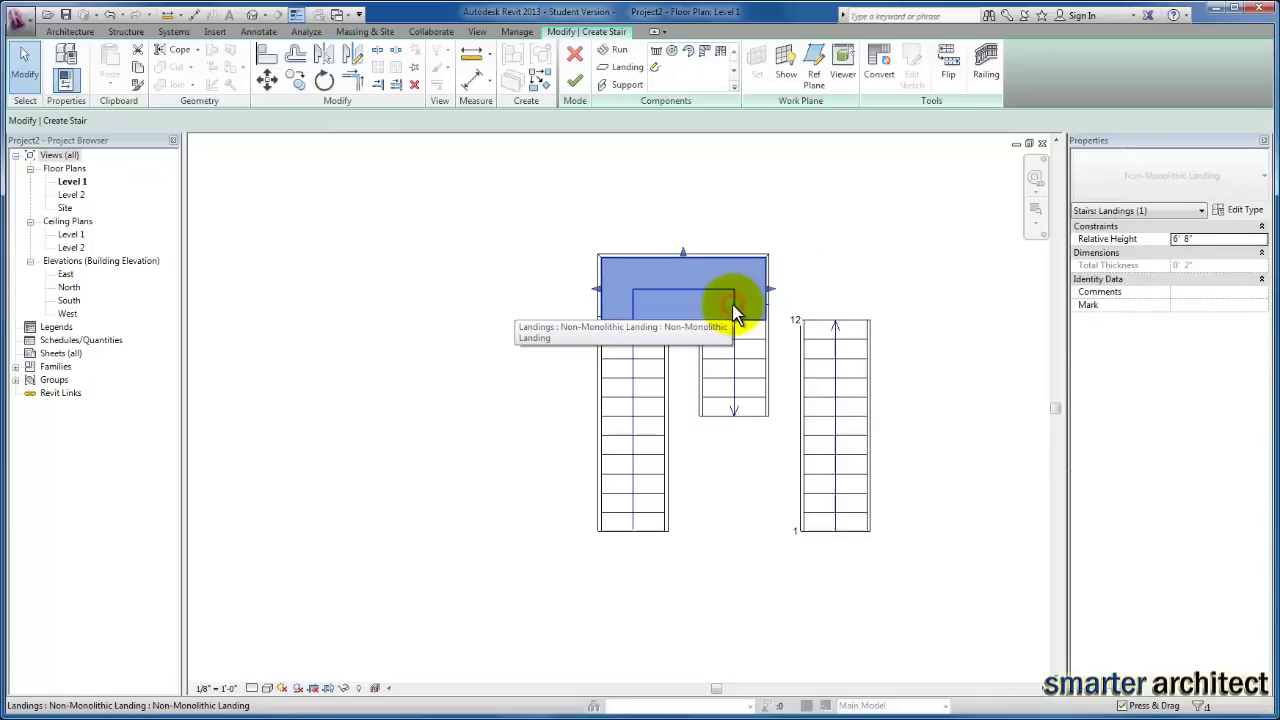
left_click(877, 76)
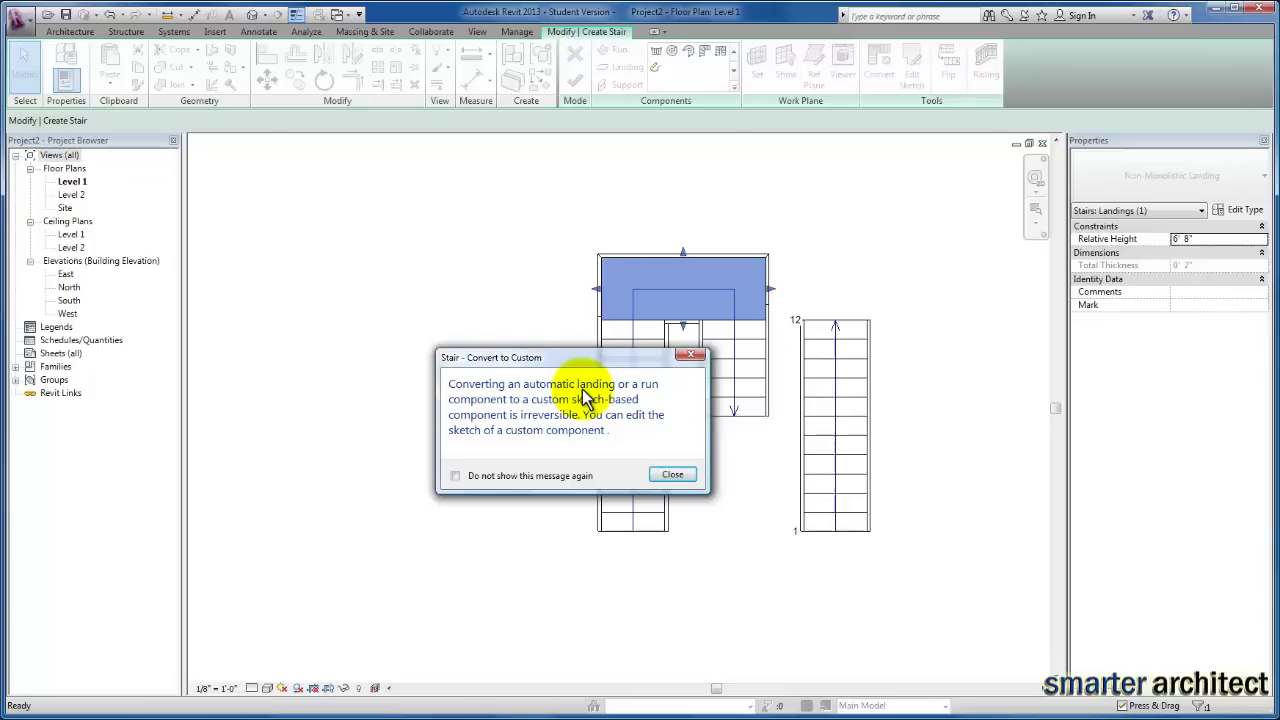
left_click(672, 474)
left_click(800, 252)
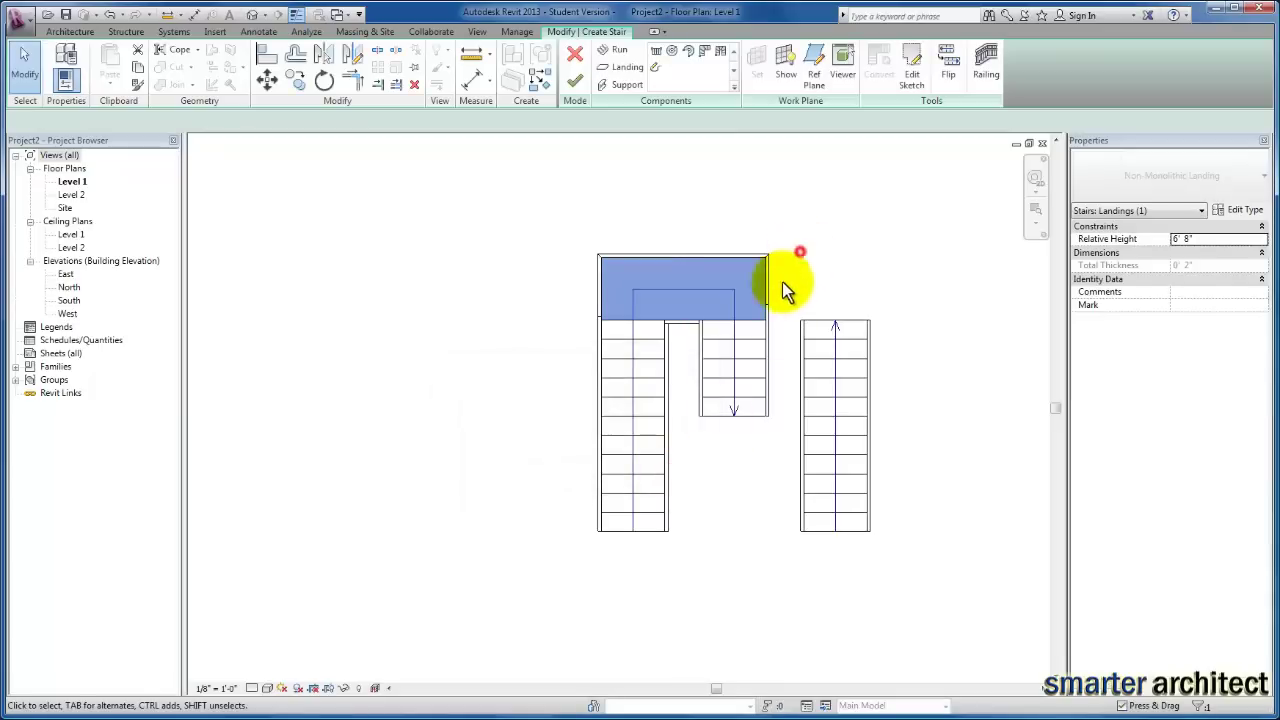
- Edit the landing's sketch and draw a vertical boundary line upward from the outer upper corner of the mirrored run
left_click(736, 308)
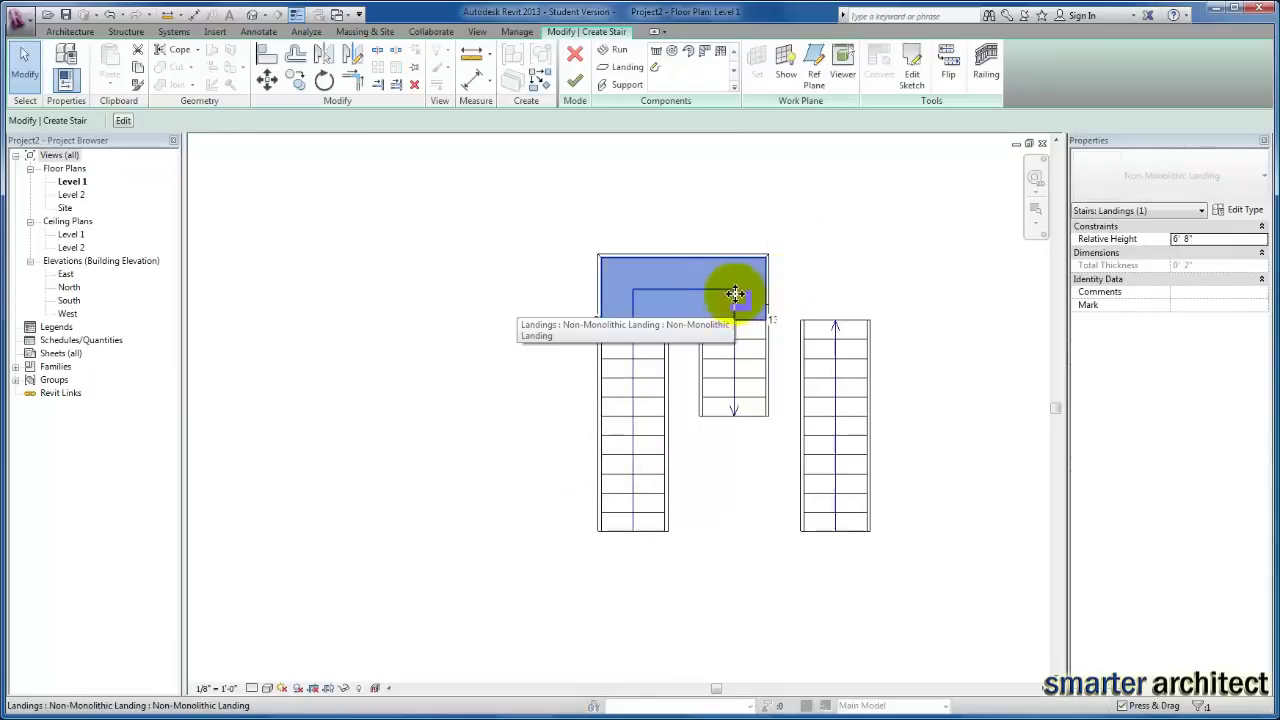
left_click(915, 70)
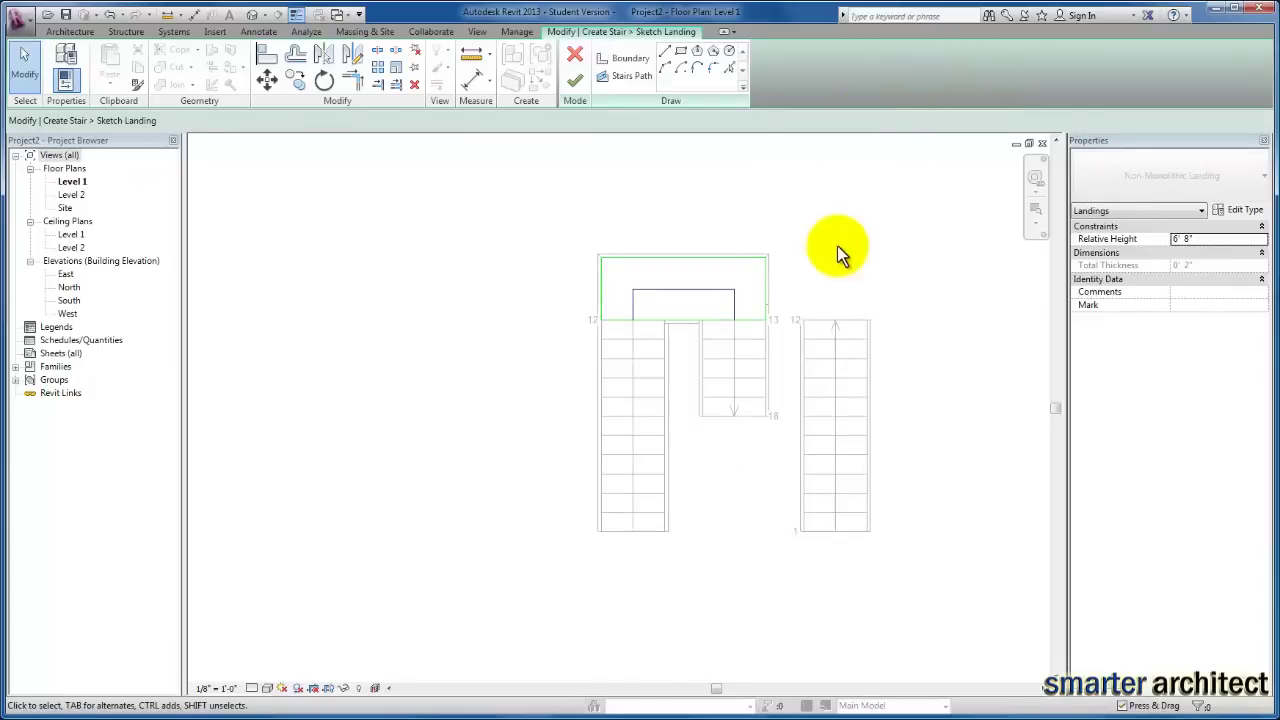
scroll(838, 260, "up", 3)
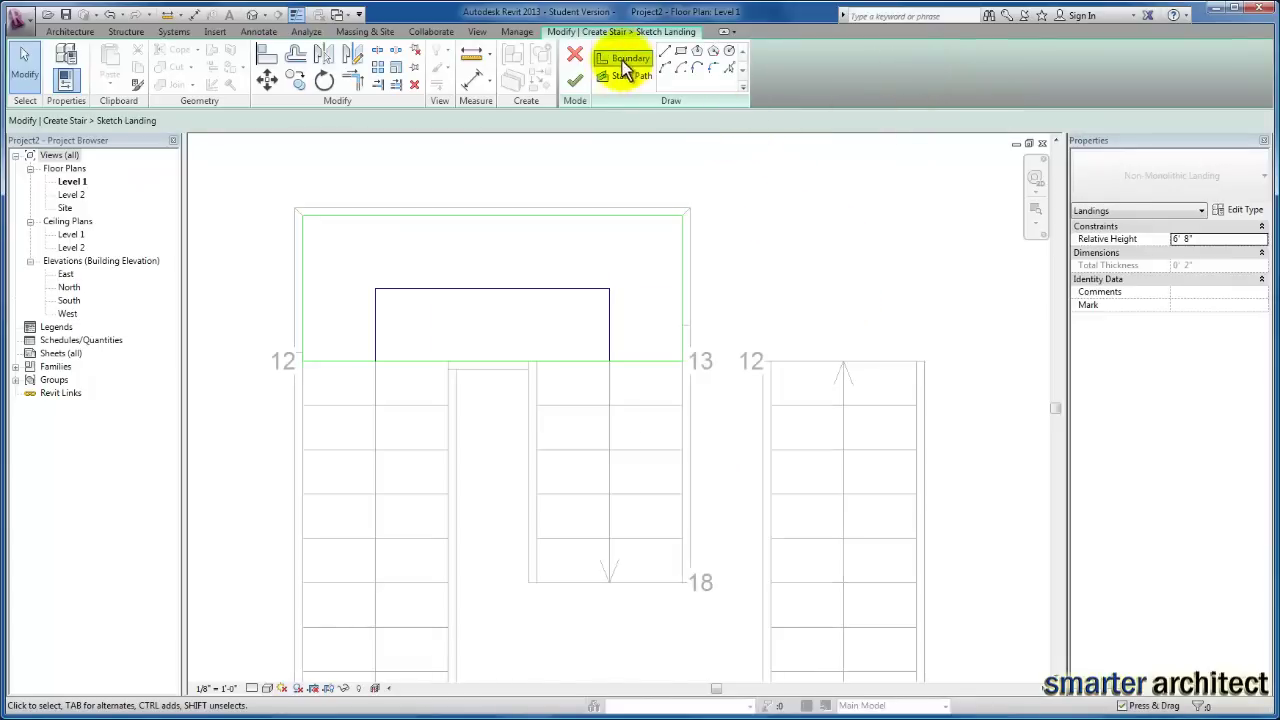
left_click(664, 51)
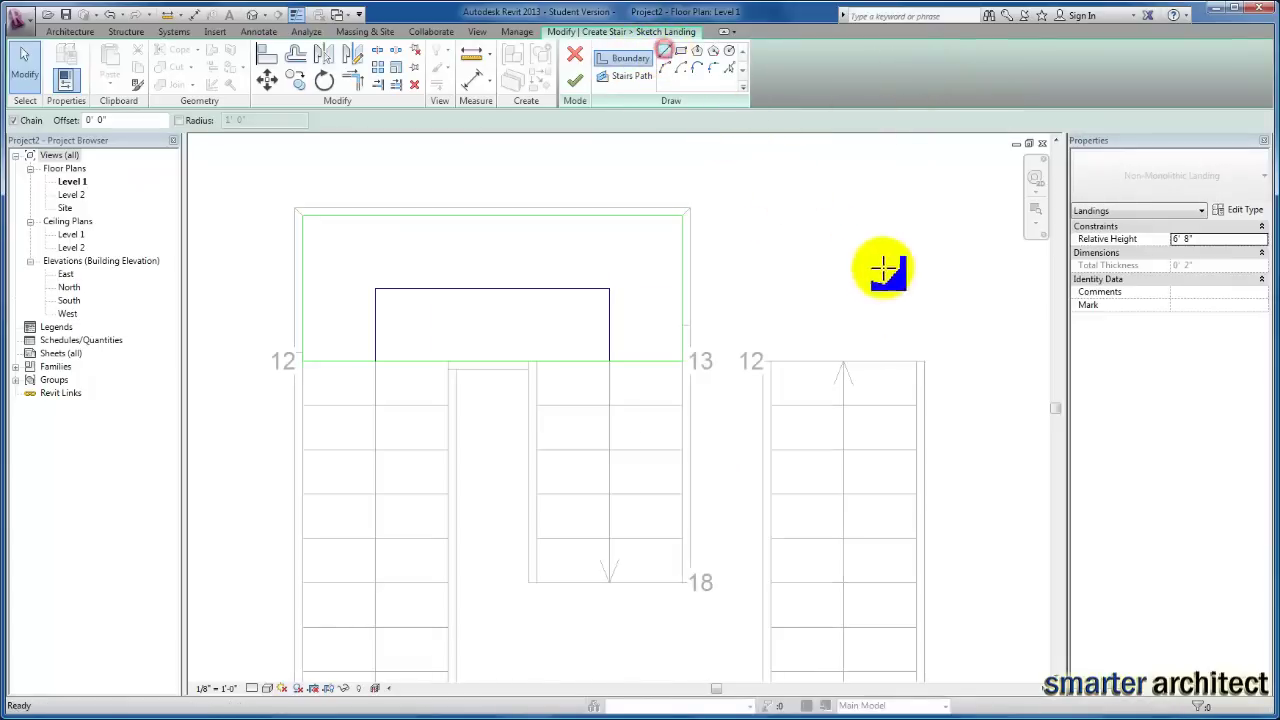
left_click(916, 360)
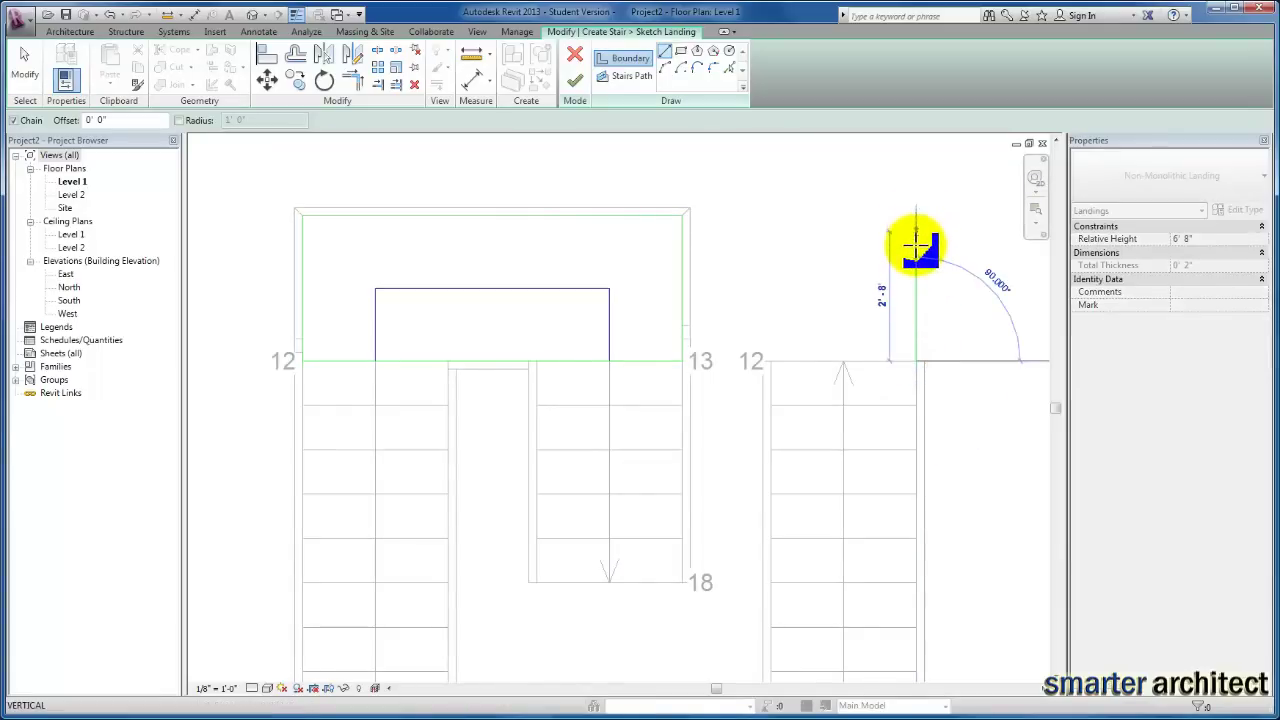
left_click(916, 238)
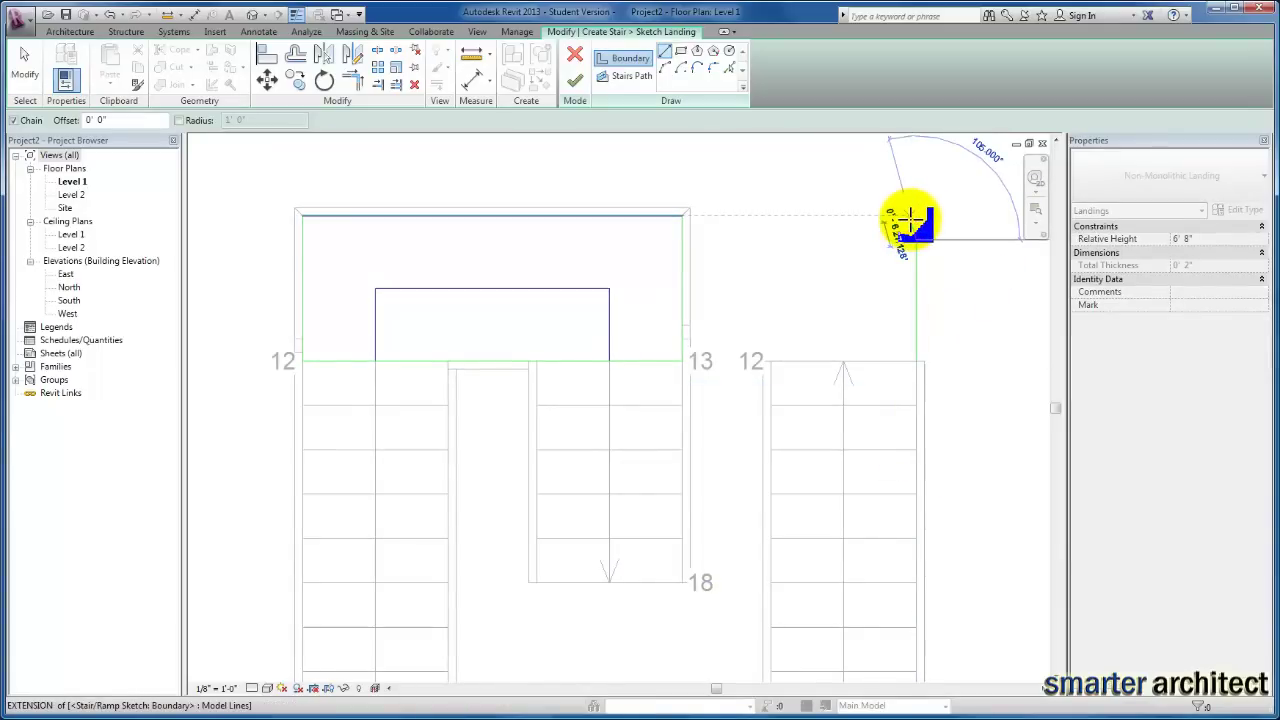
key("Escape")
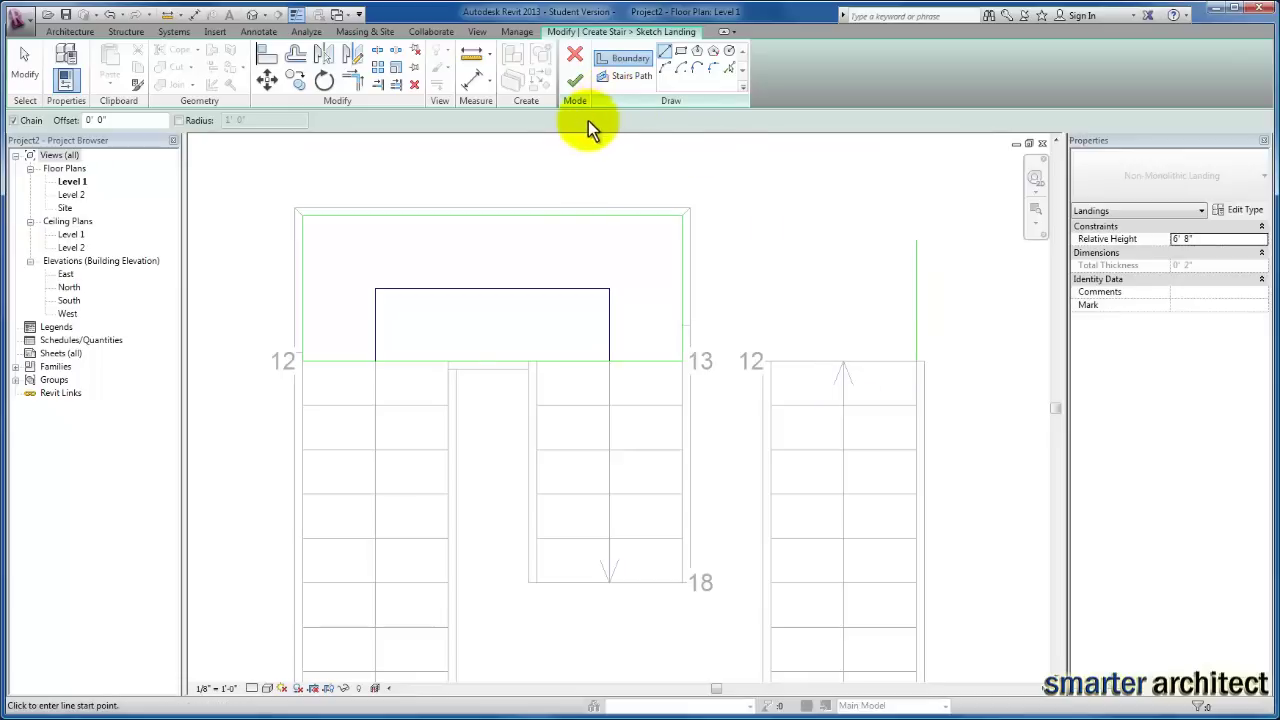
- Trim/extend the landing's upper and lower boundary lines to meet the new vertical line in corners
left_click(352, 82)
left_click(657, 214)
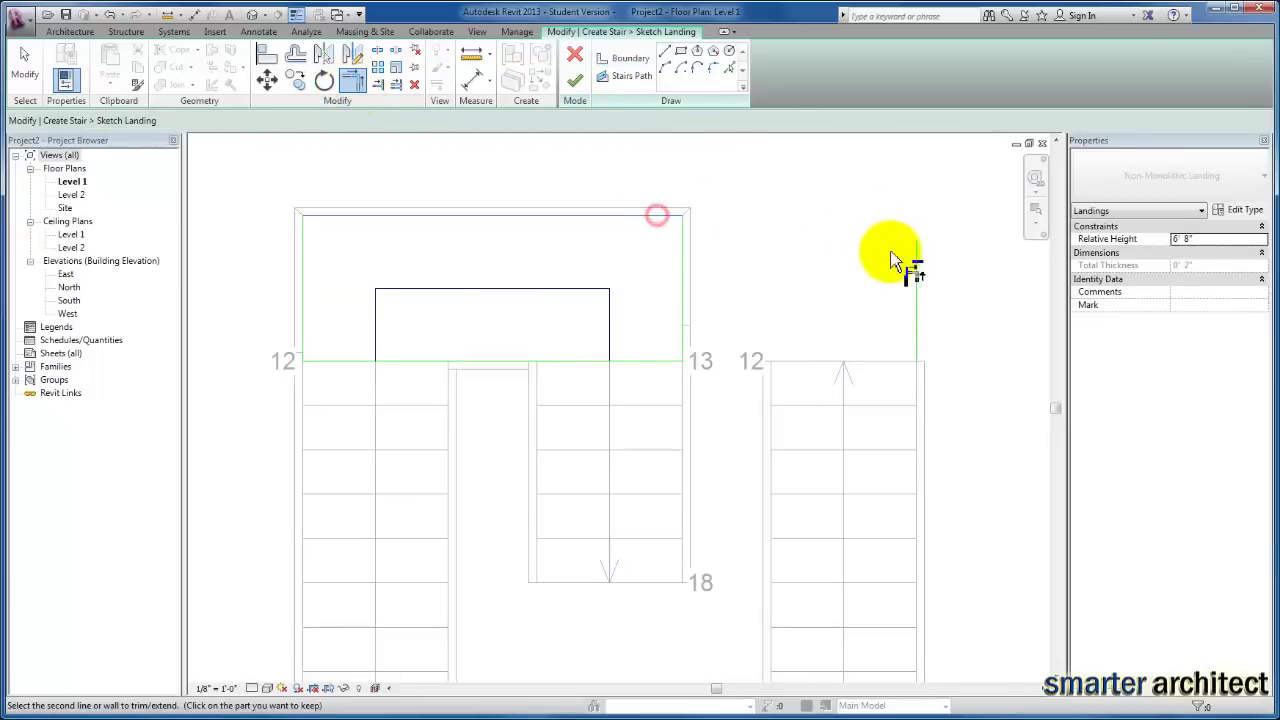
left_click(917, 258)
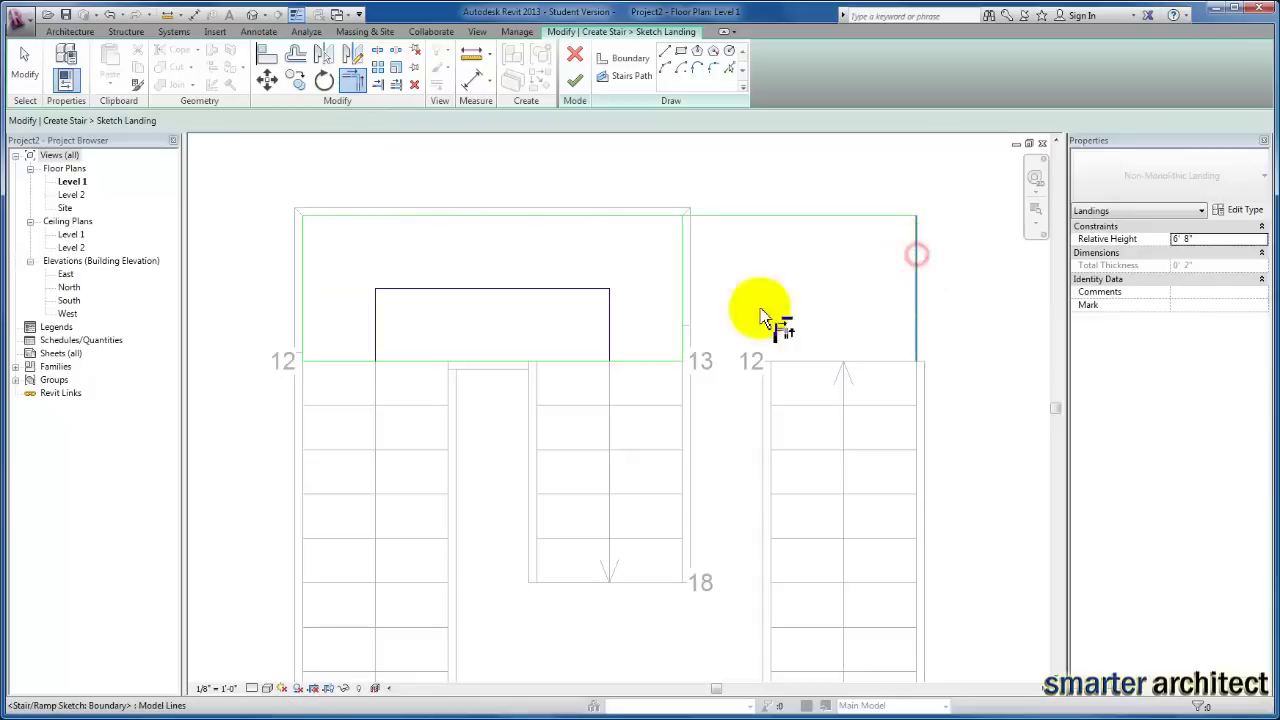
left_click(658, 361)
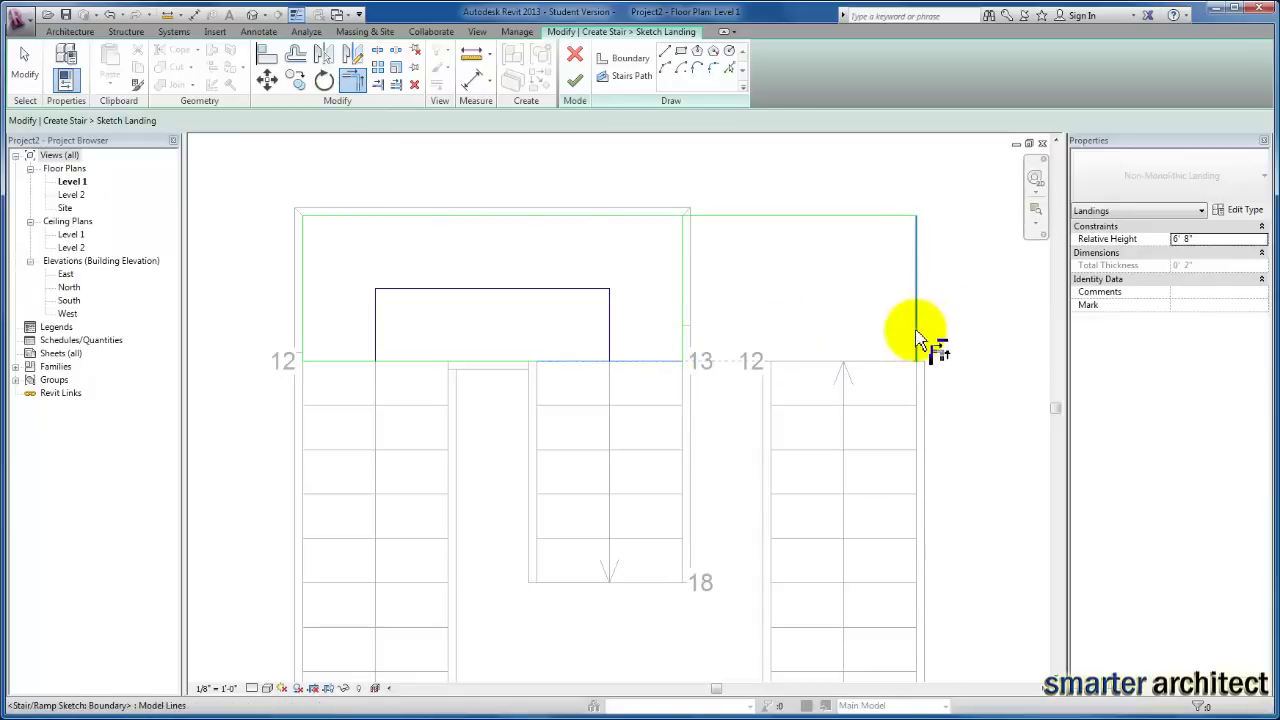
left_click(918, 325)
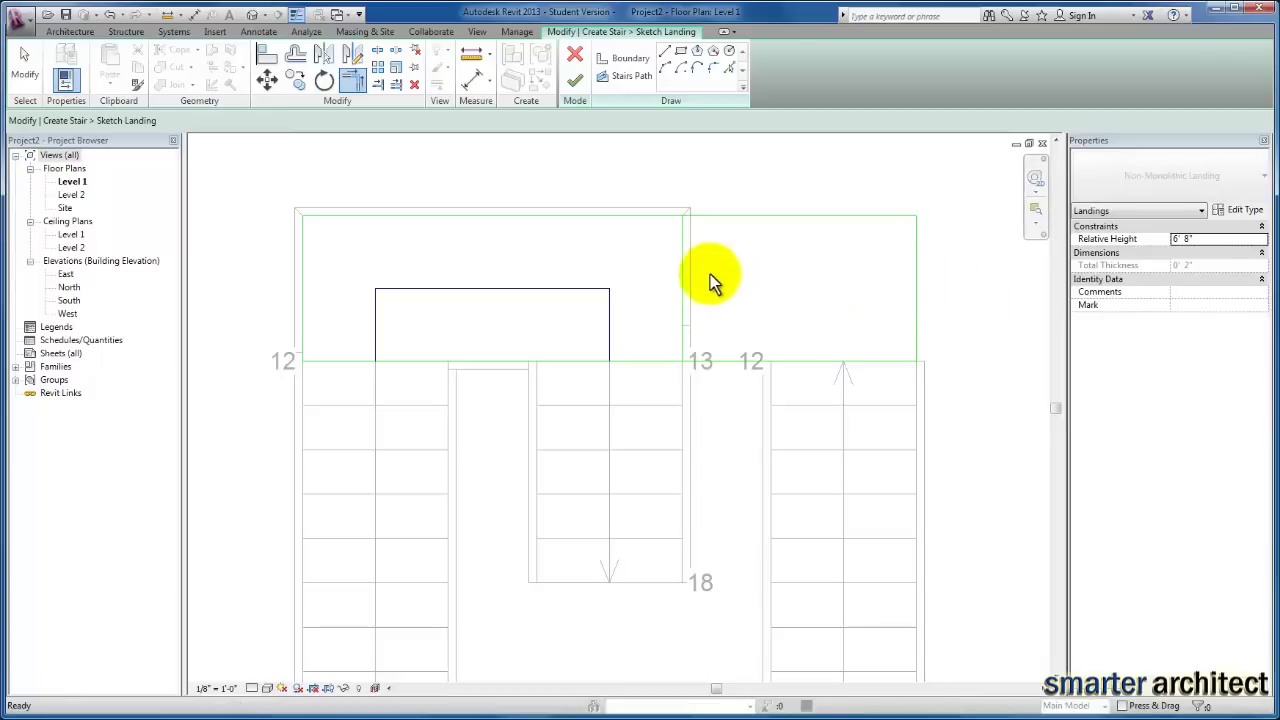
key("Escape")
- Delete the landing's old inner vertical boundary line and sketch a stairs path line about 1'-2" upward from the mirrored run's top midpoint
left_click(681, 277)
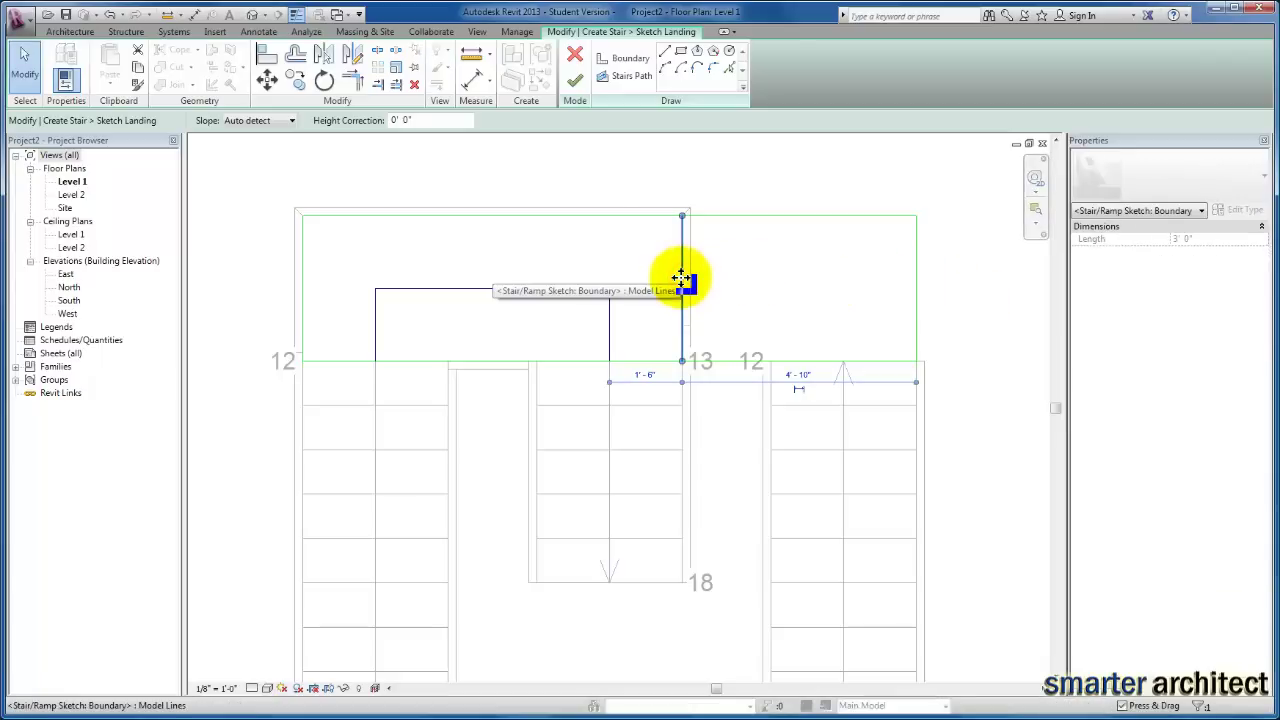
key("Delete")
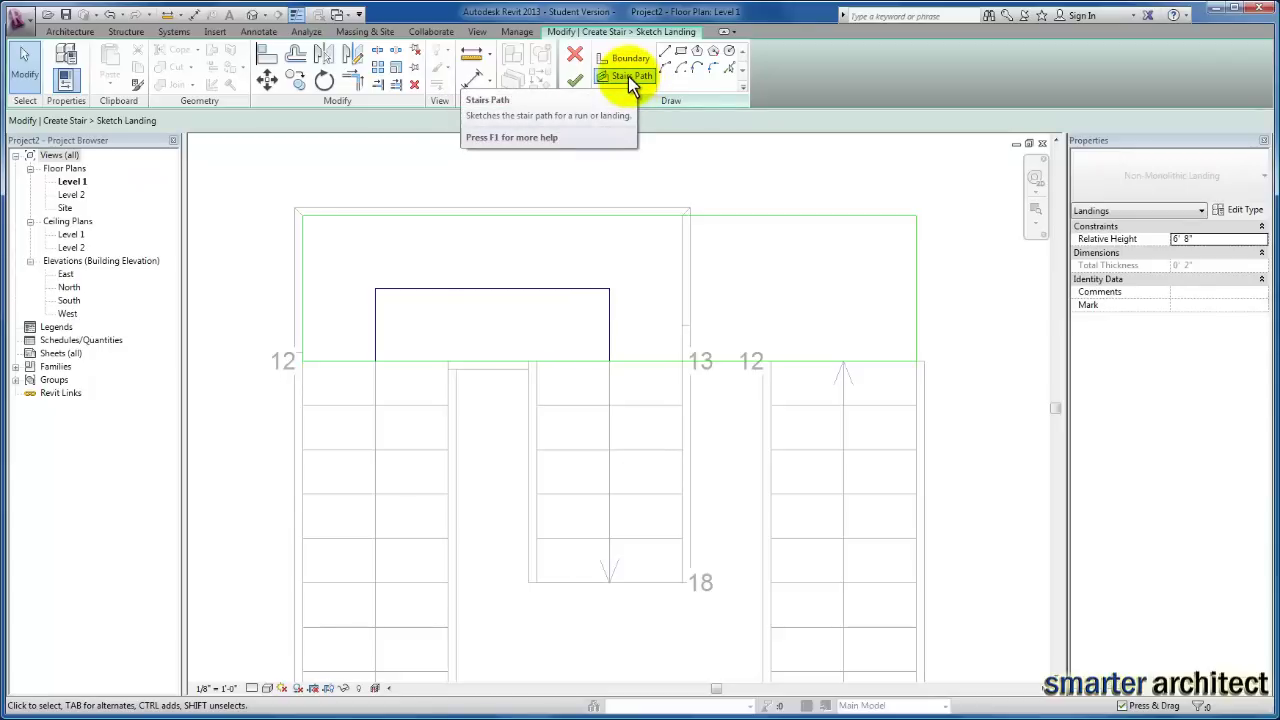
left_click(628, 76)
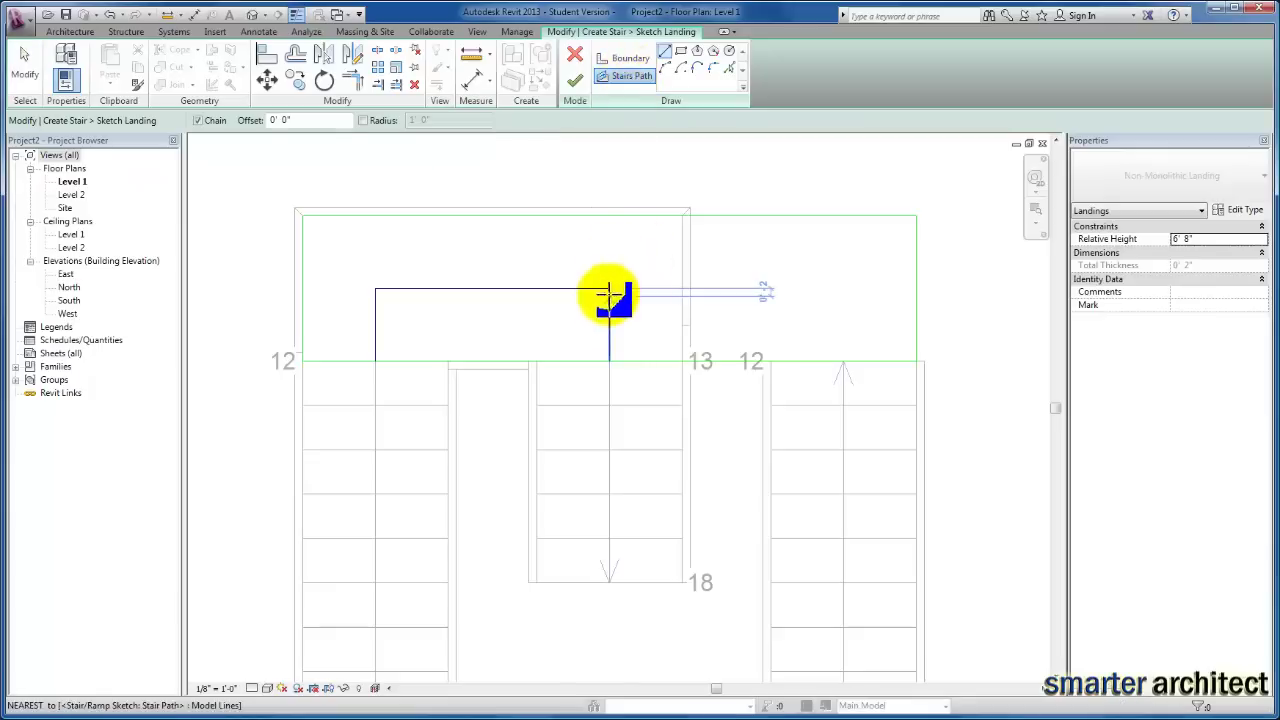
left_click(843, 362)
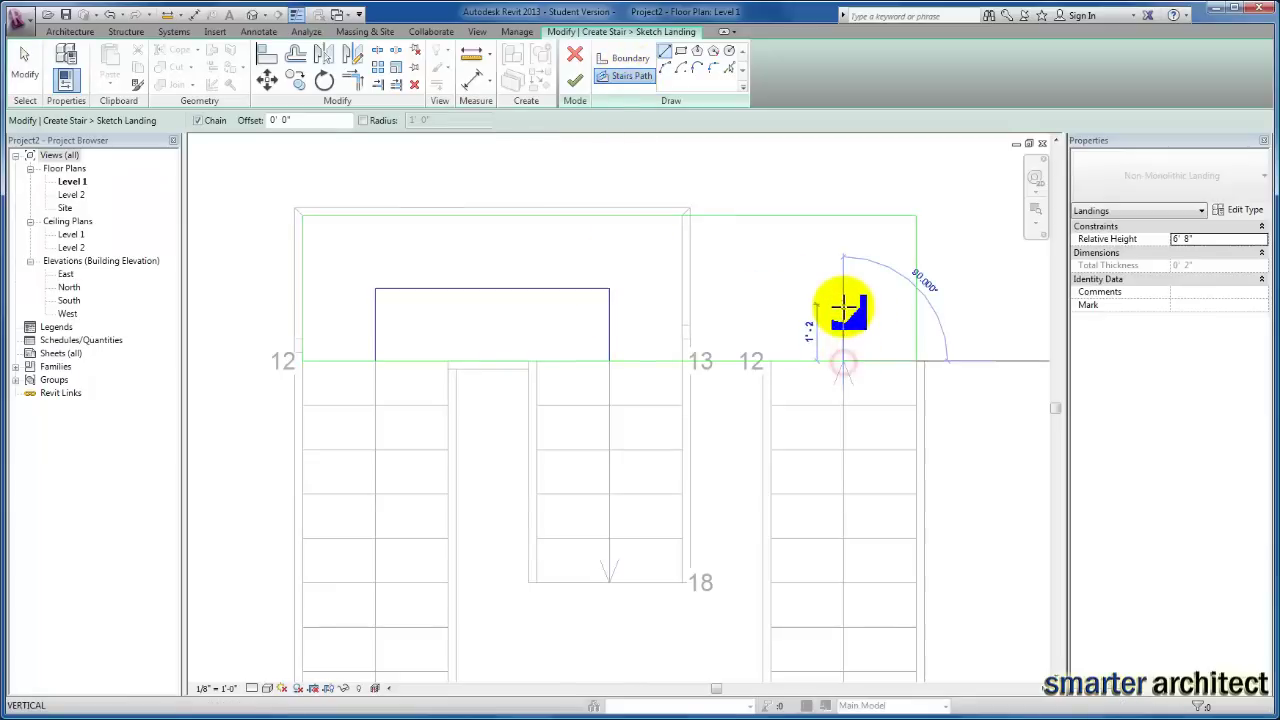
left_click(843, 308)
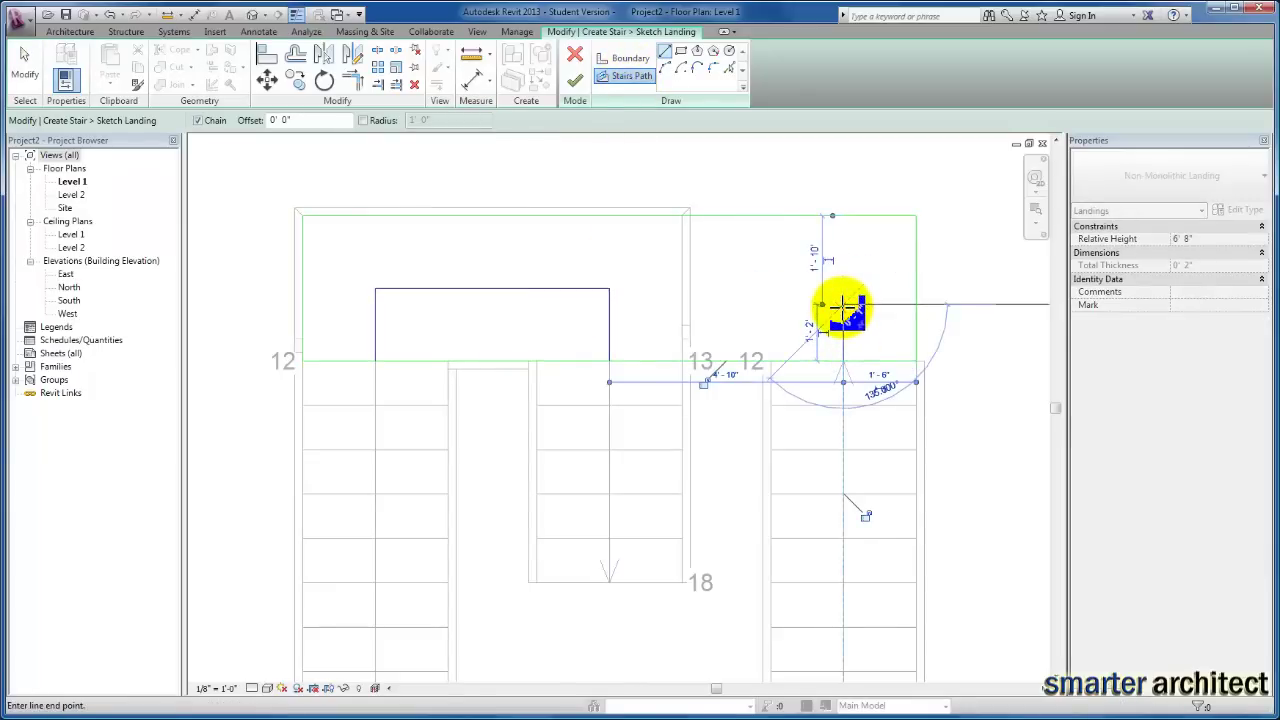
key("Escape")
key("Escape")
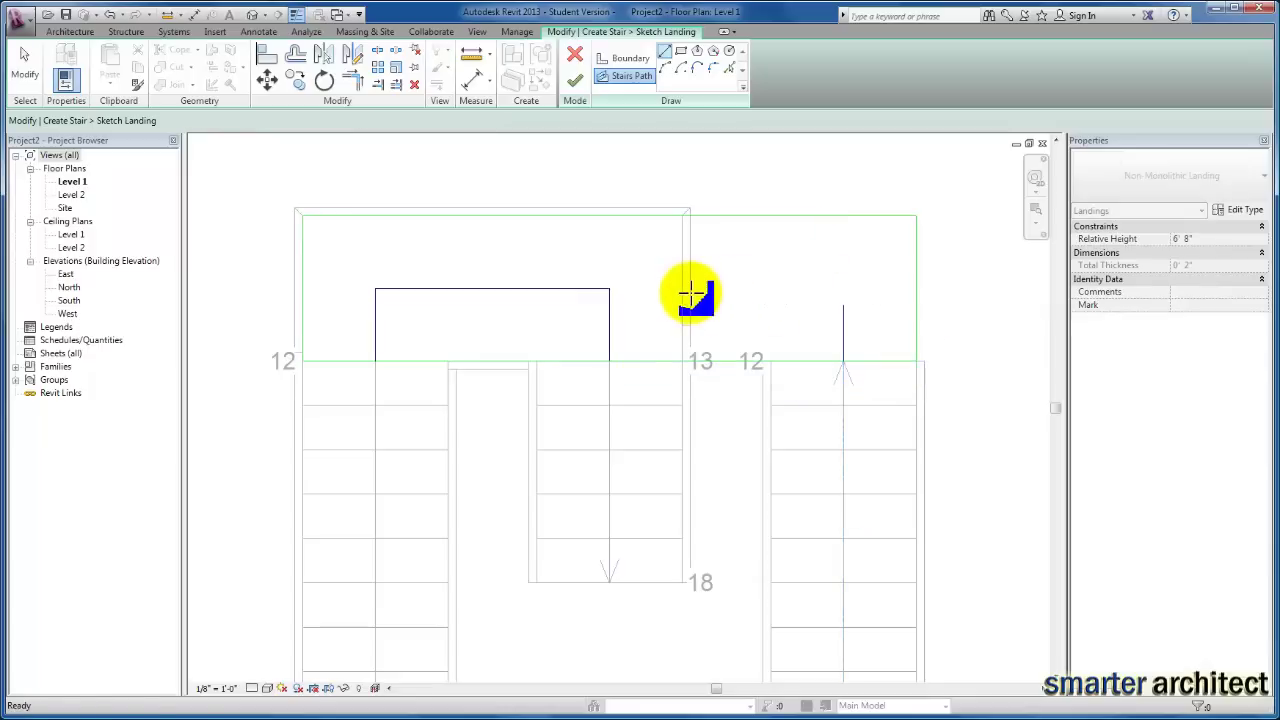
- Trim/extend the horizontal stairs path to a corner with the new path line above the mirrored run and finish the landing sketch
left_click(352, 81)
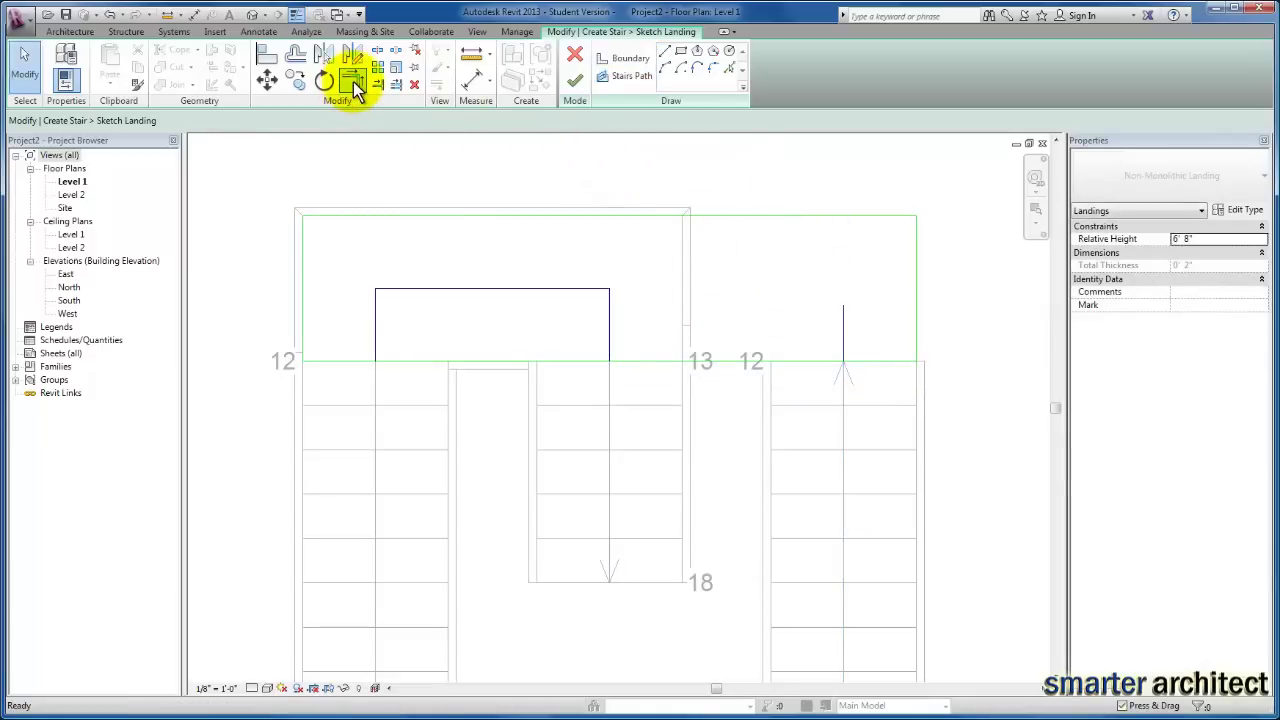
left_click(845, 331)
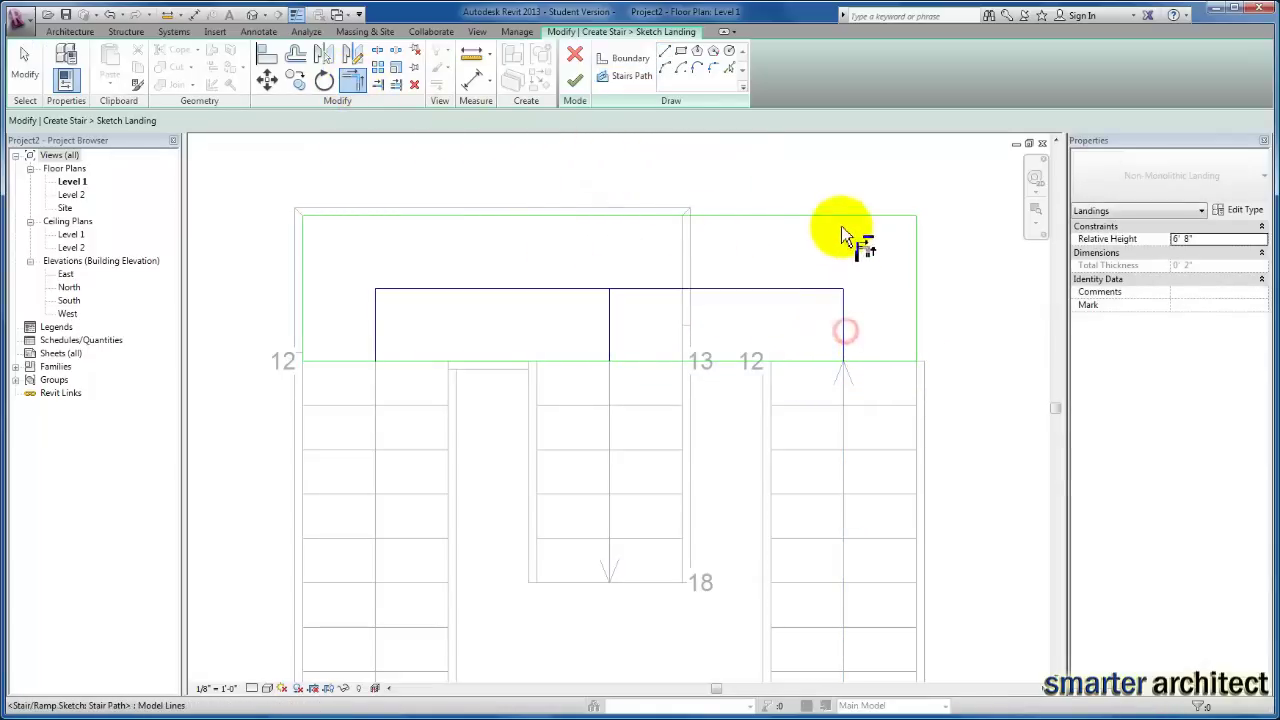
left_click(571, 83)
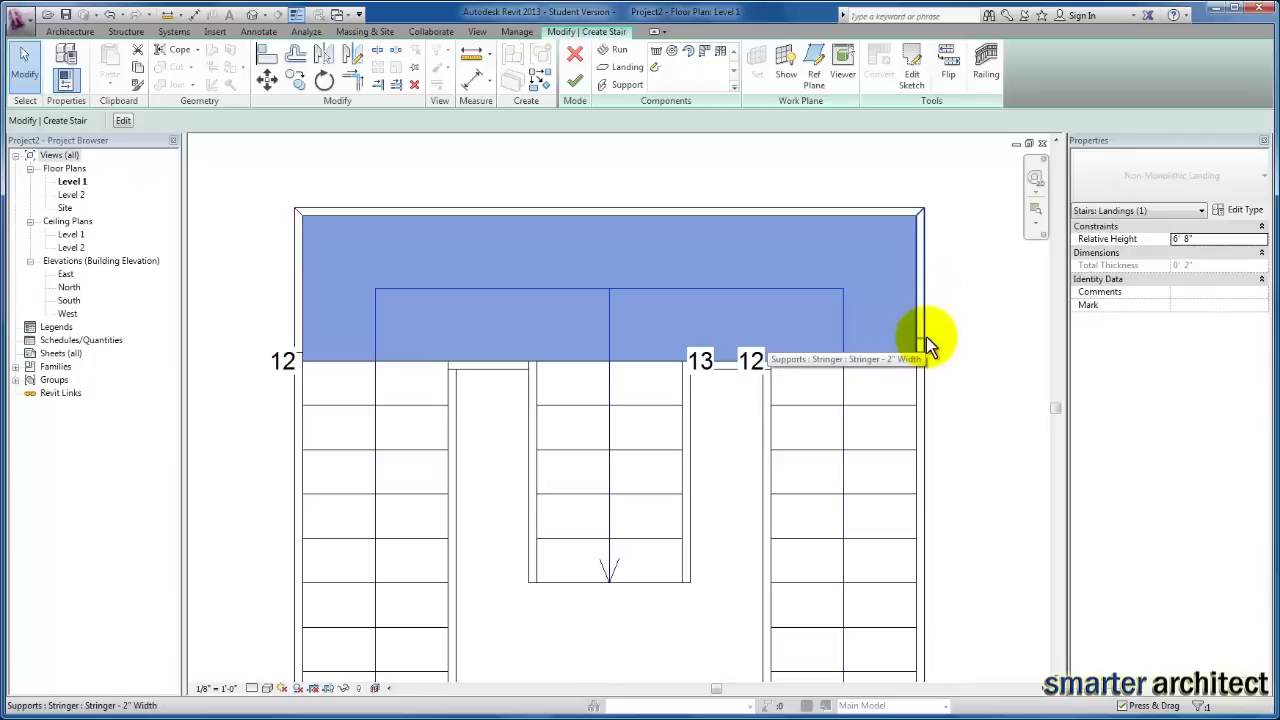
- Set the actual run width of the short middle run to 5'
scroll(790, 440, "down", 2)
scroll(705, 495, "up", 2)
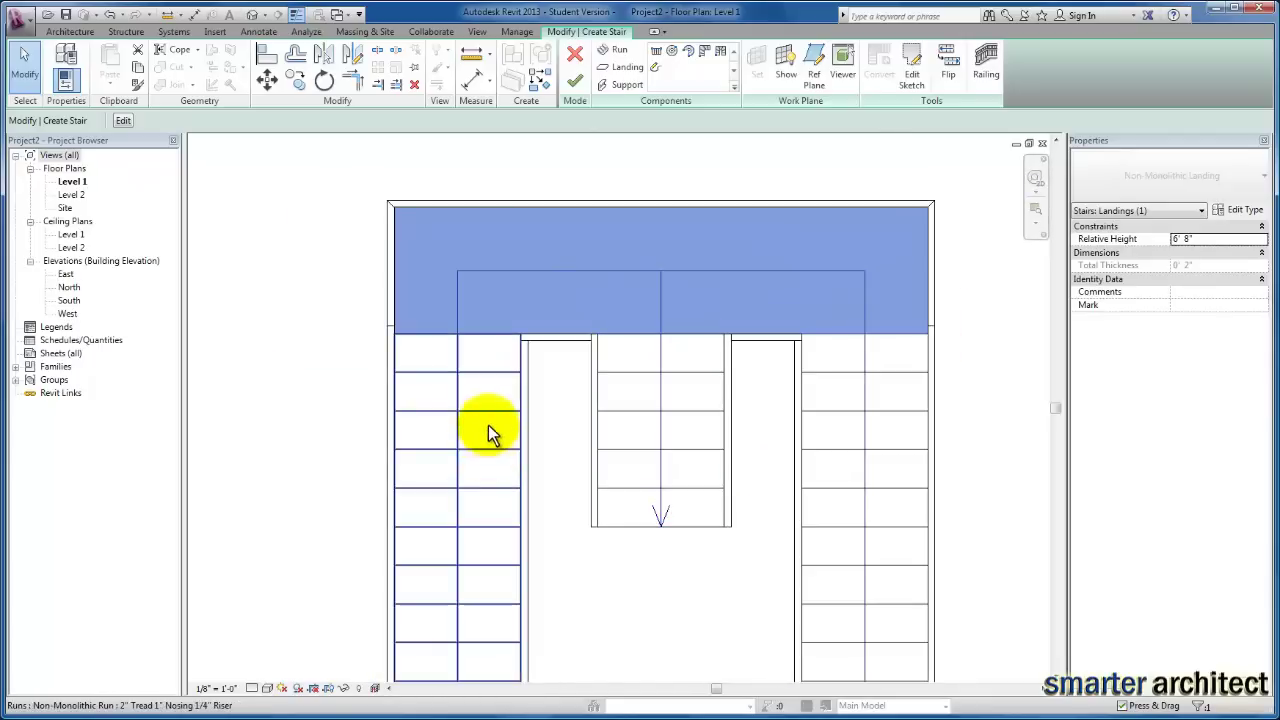
left_click(698, 456)
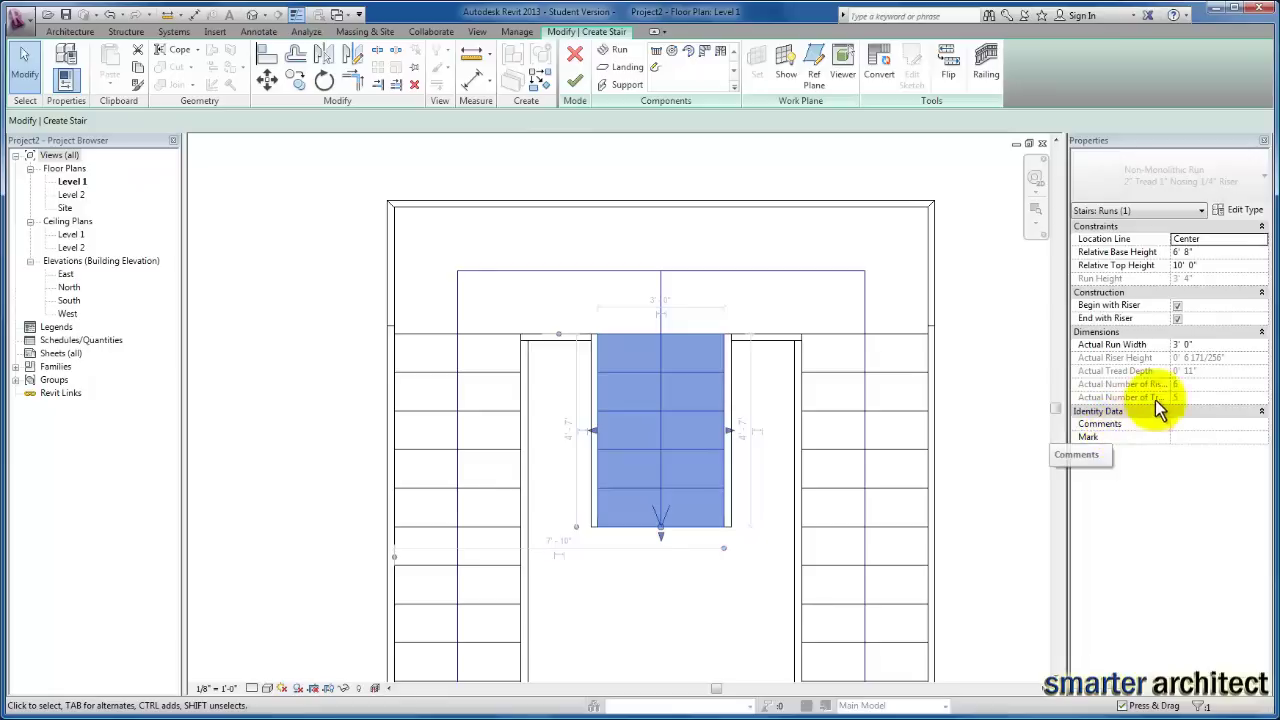
left_click(1212, 345)
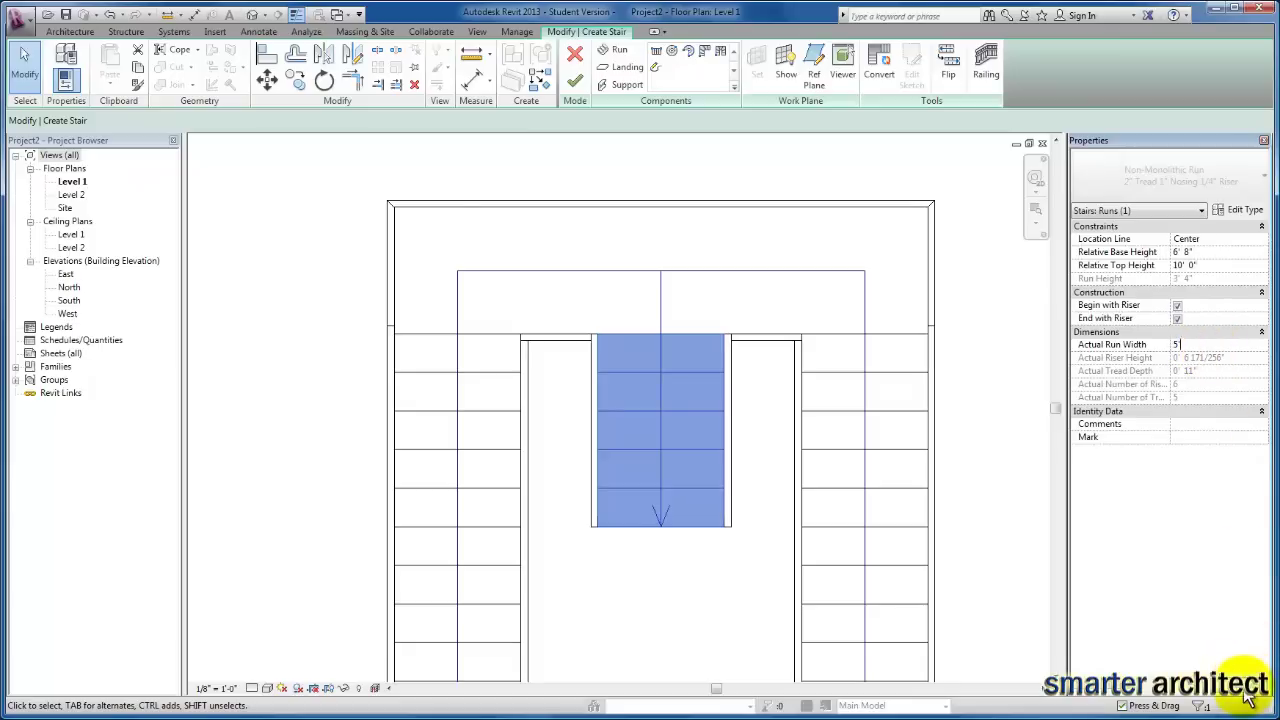
left_click(710, 614)
- Check the stair in the default 3D view, including how the landing meets the runs, and return to the Level 1 floor plan
scroll(700, 555, "down", 2)
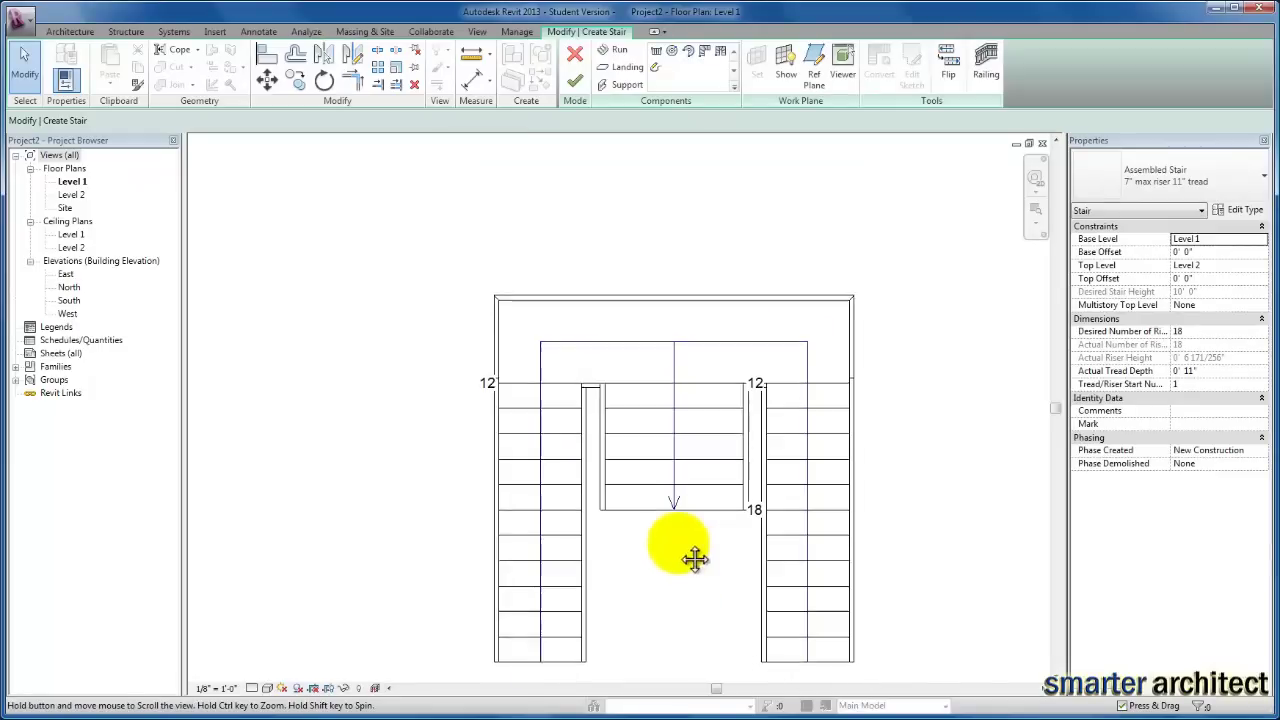
middle_click_drag(694, 557, 633, 463)
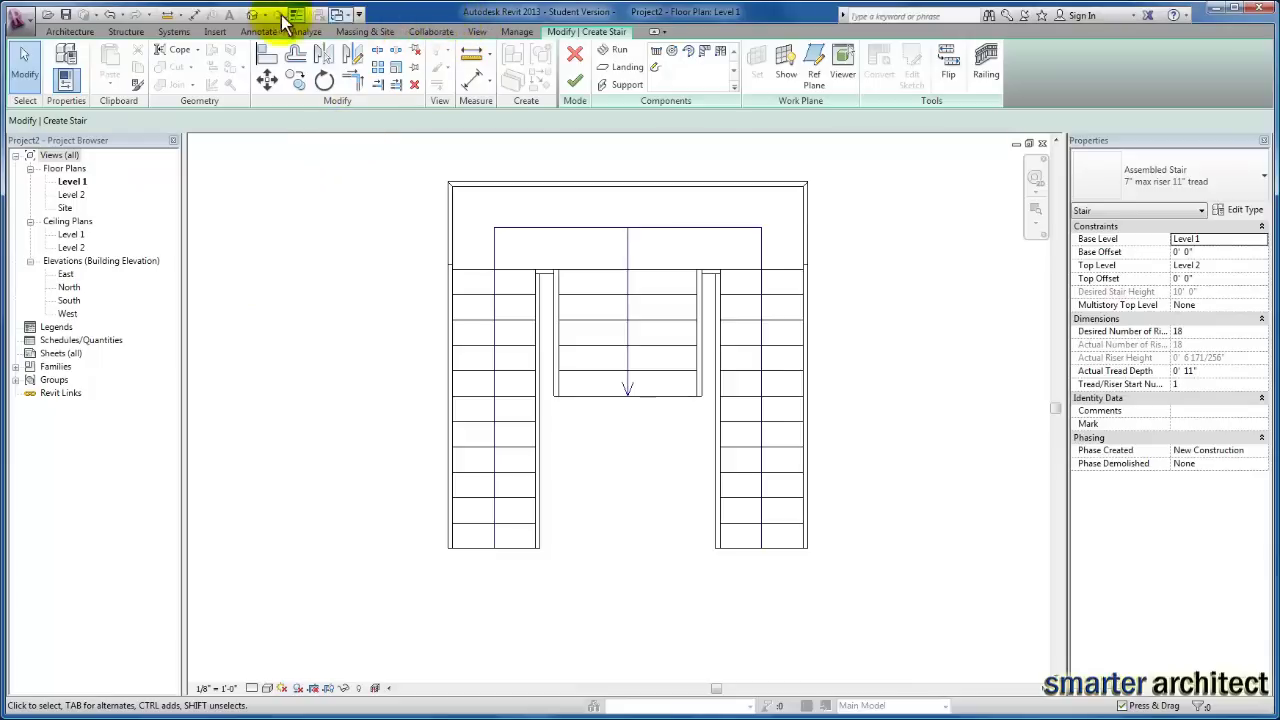
left_click(263, 15)
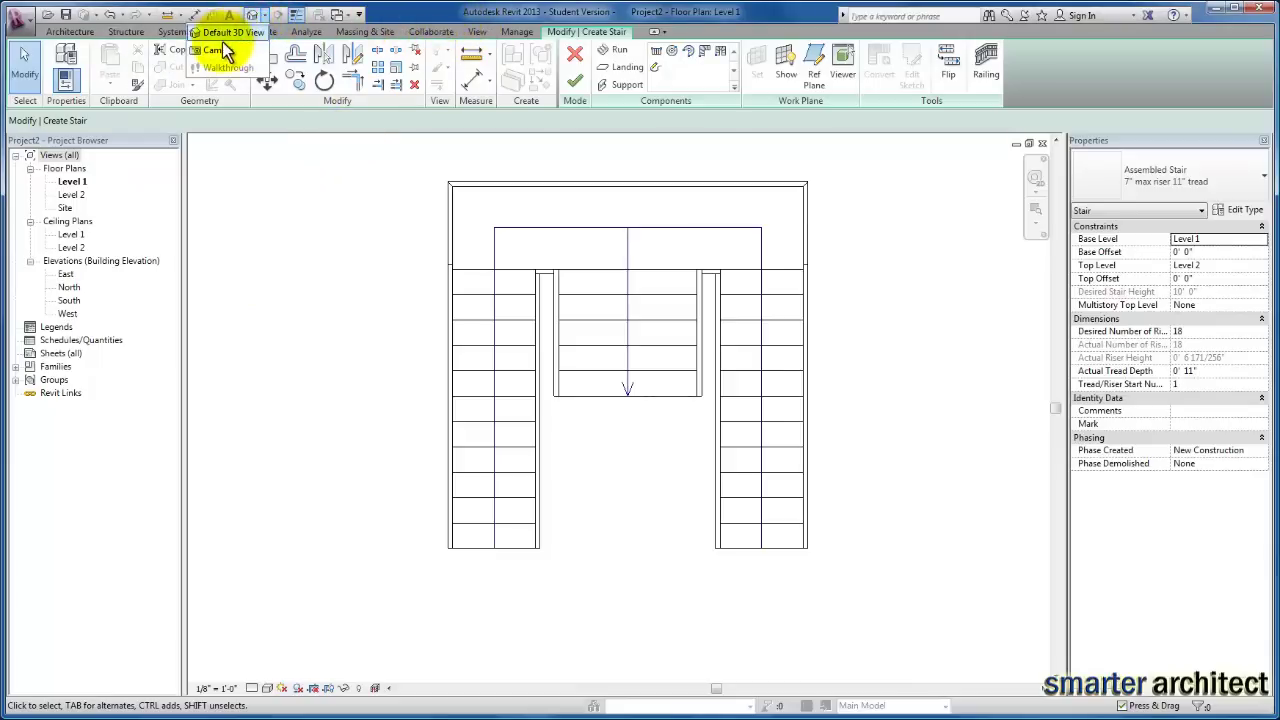
left_click(224, 36)
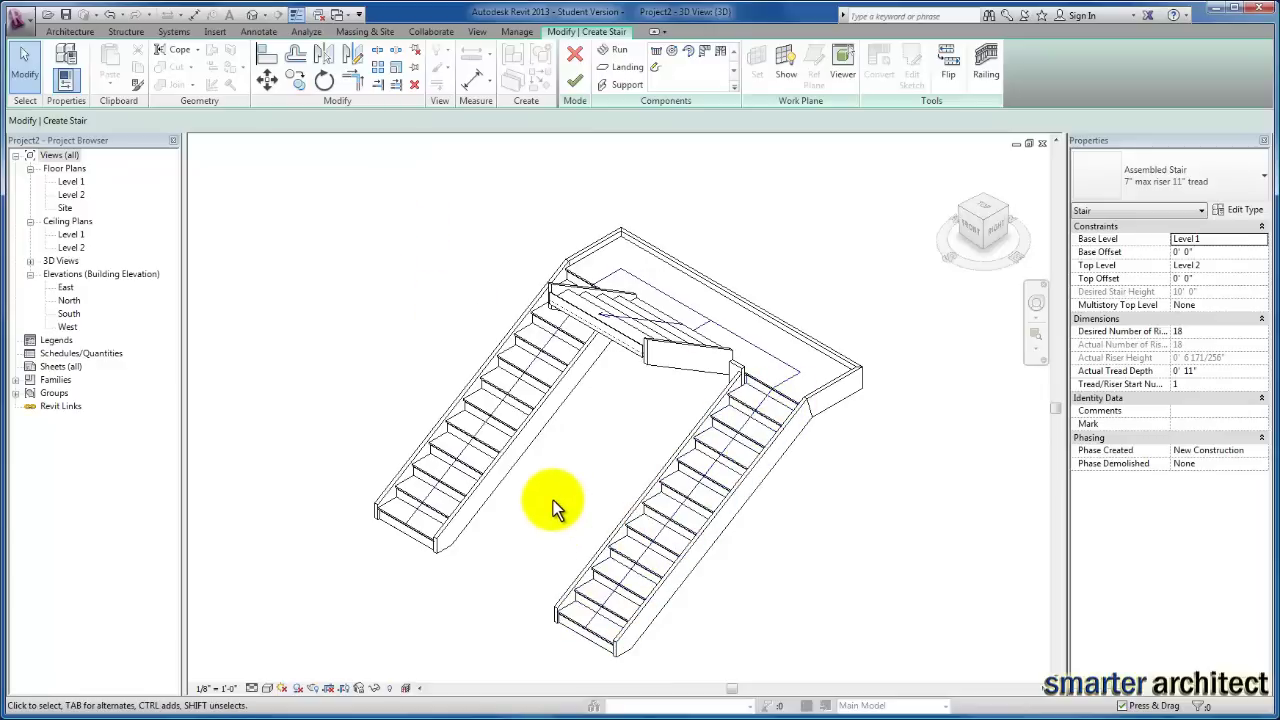
double_click(72, 184)
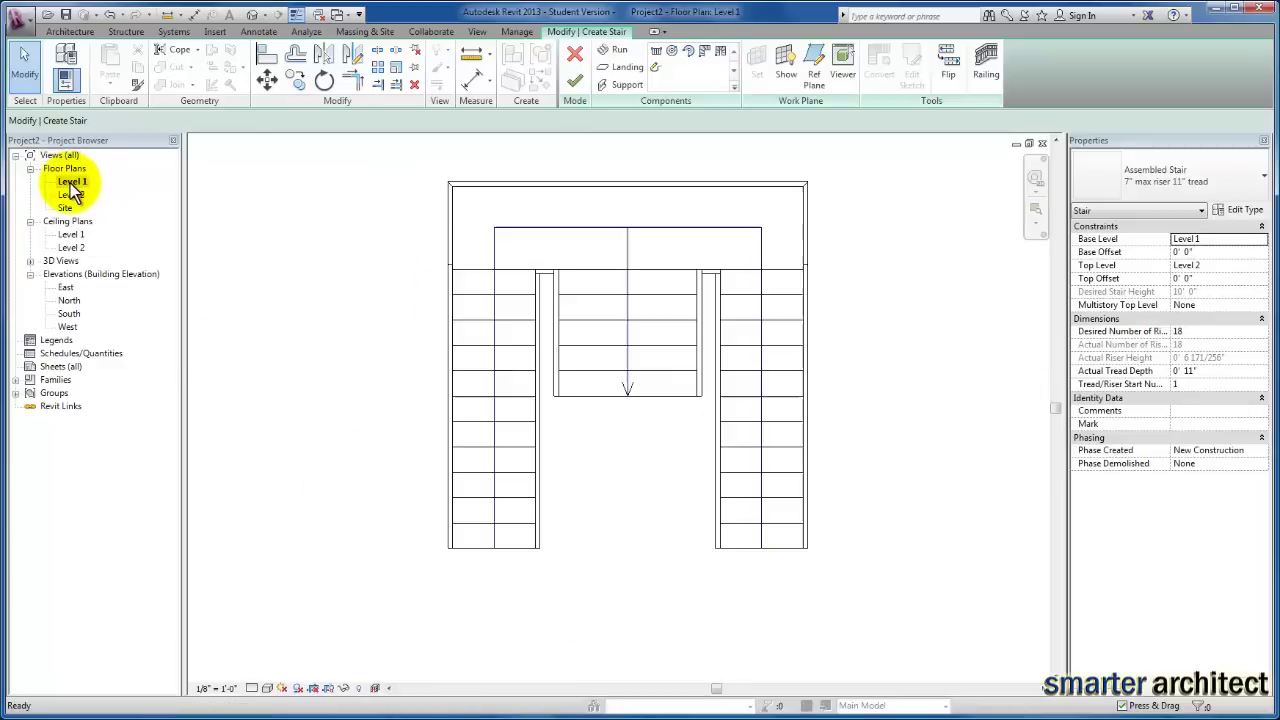
- Finish the stair and inspect it with its railings in the {3D} view from the front-left corner
left_click(575, 80)
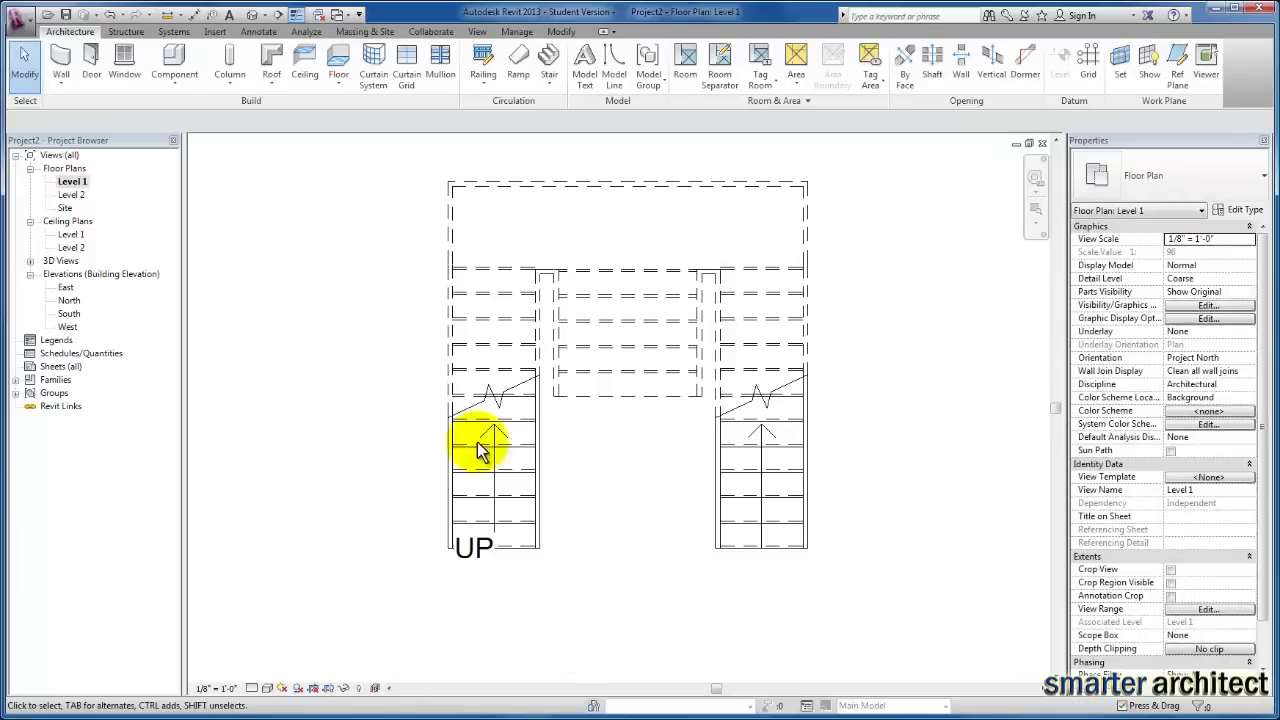
double_click(60, 260)
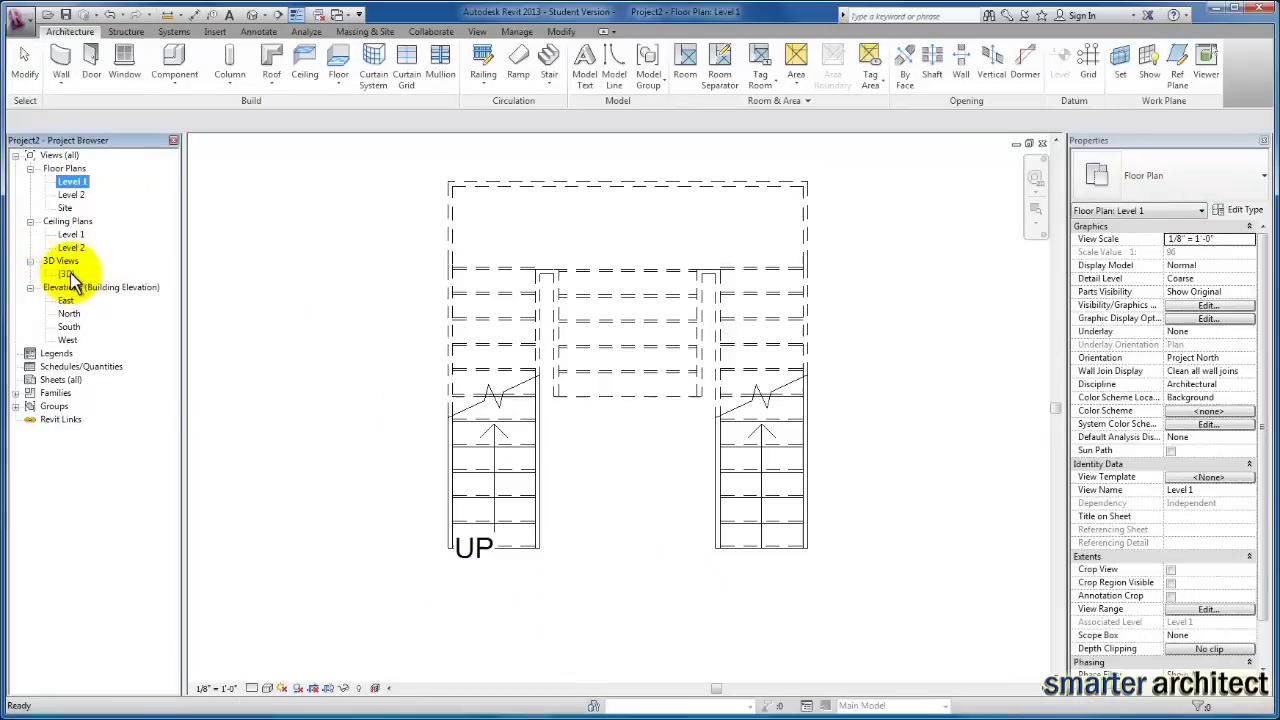
double_click(66, 274)
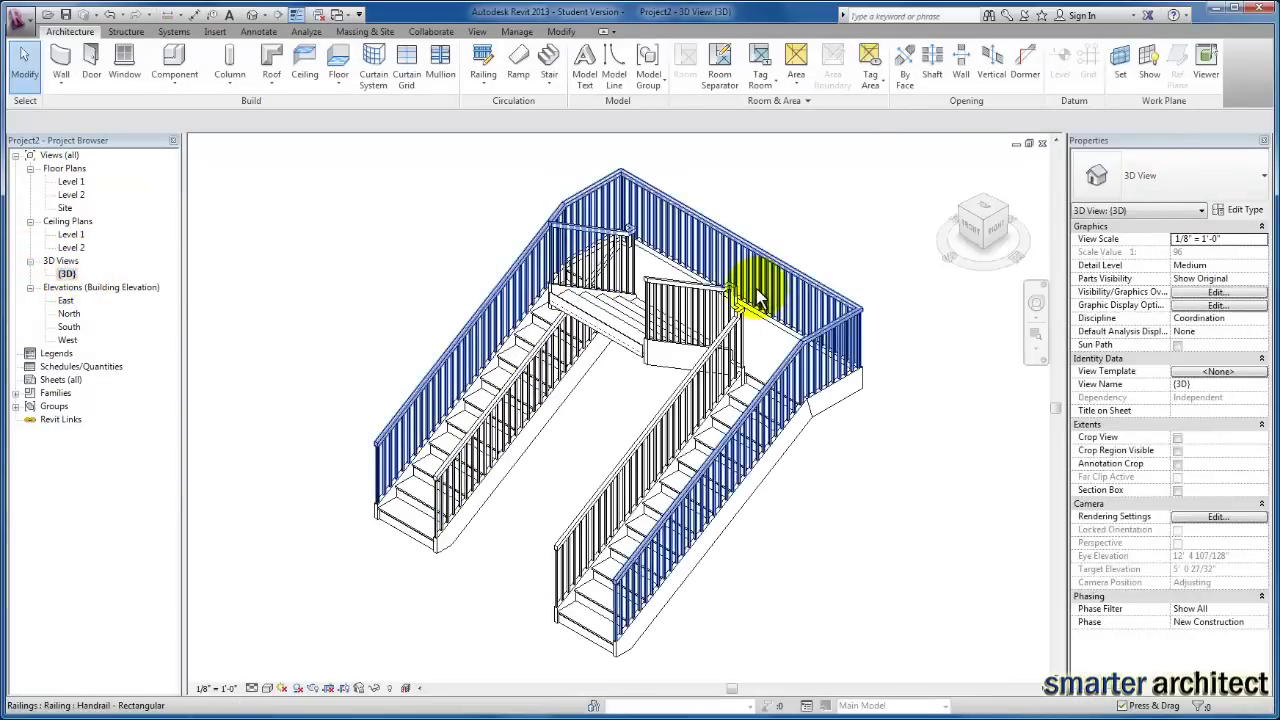
scroll(775, 345, "up", 3)
scroll(914, 520, "down", 4)
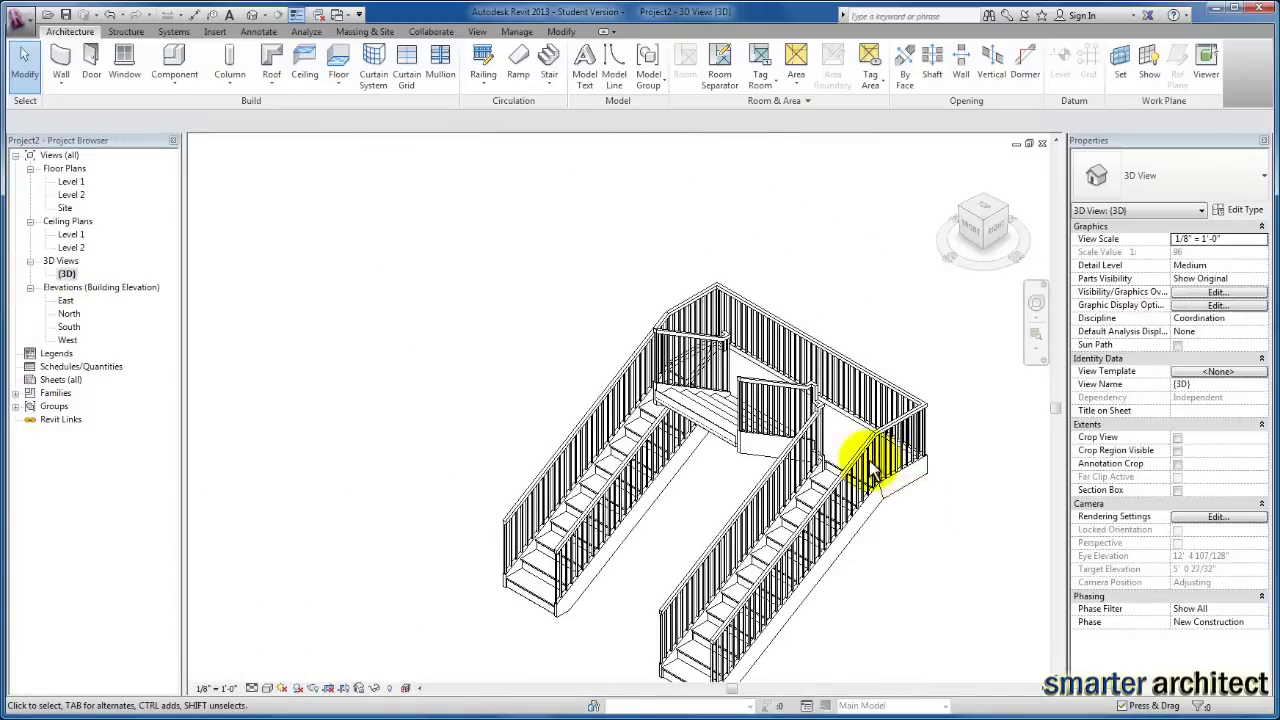
scroll(709, 514, "up", 1)
middle_click_drag(706, 515, 695, 439)
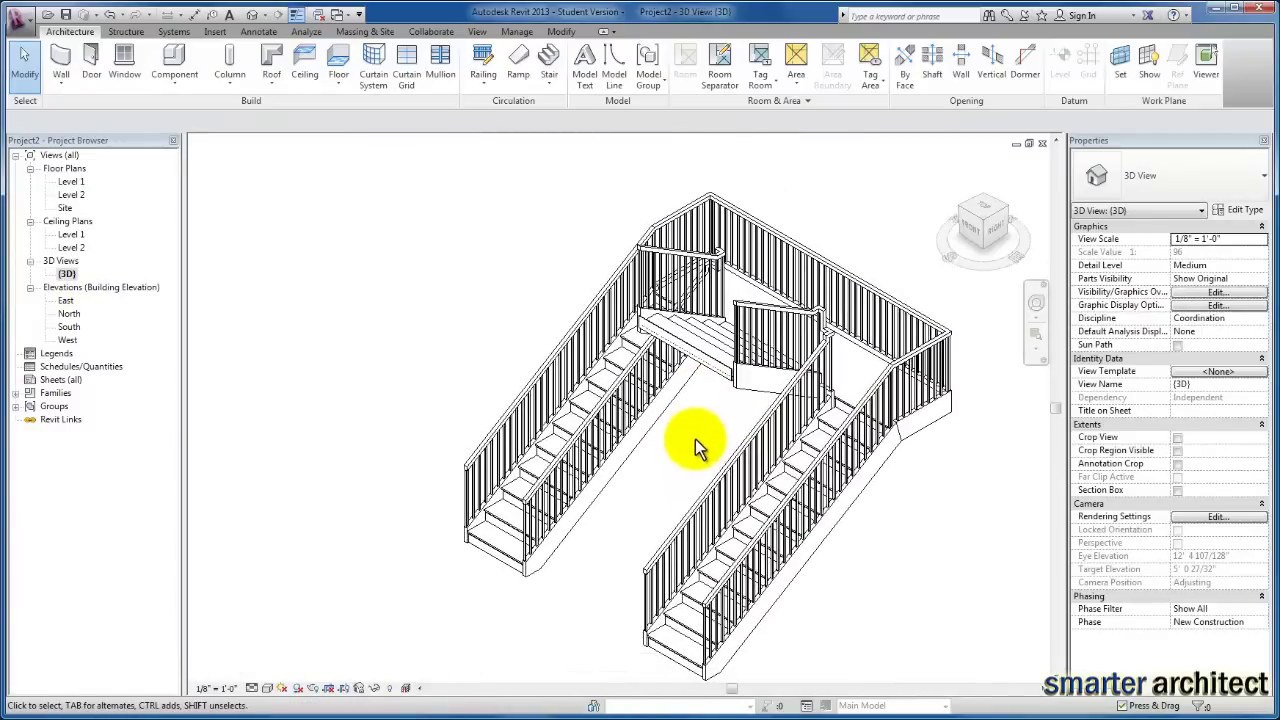
left_click(960, 215)
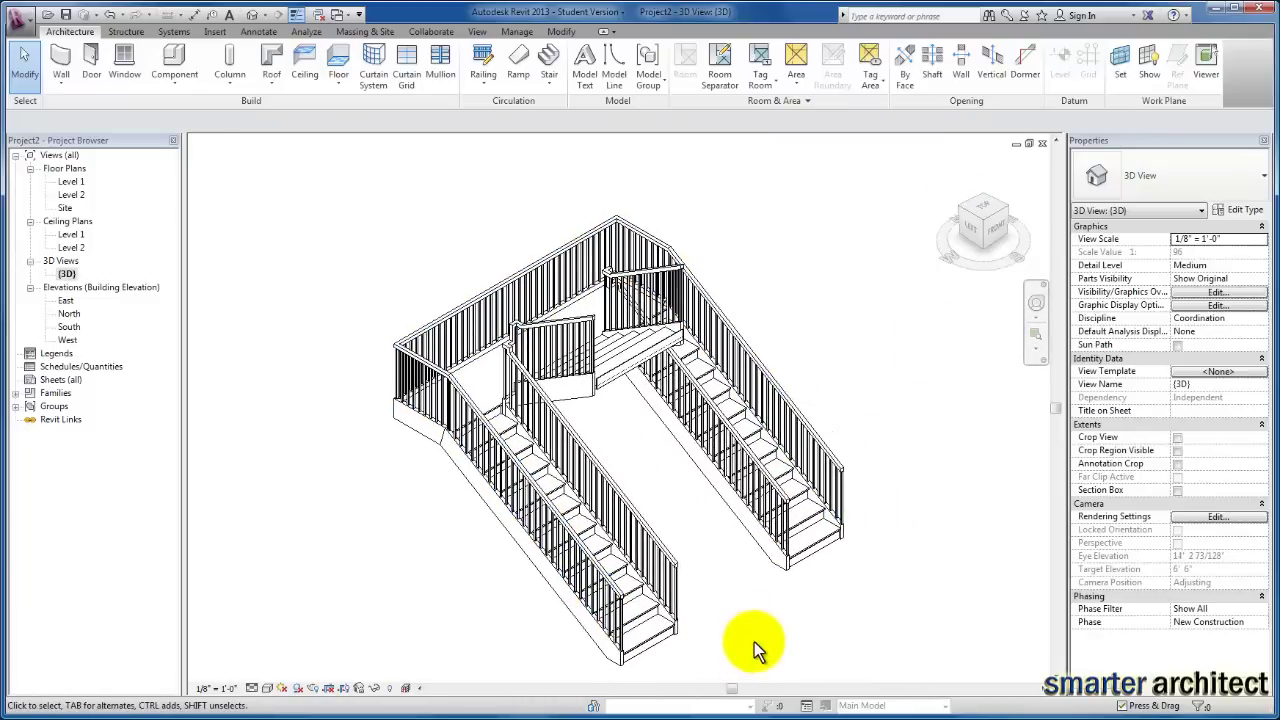
- Change the inner railing of the original 12-riser run to the Glass Panel - Bottom Fill type
scroll(727, 629, "up", 5)
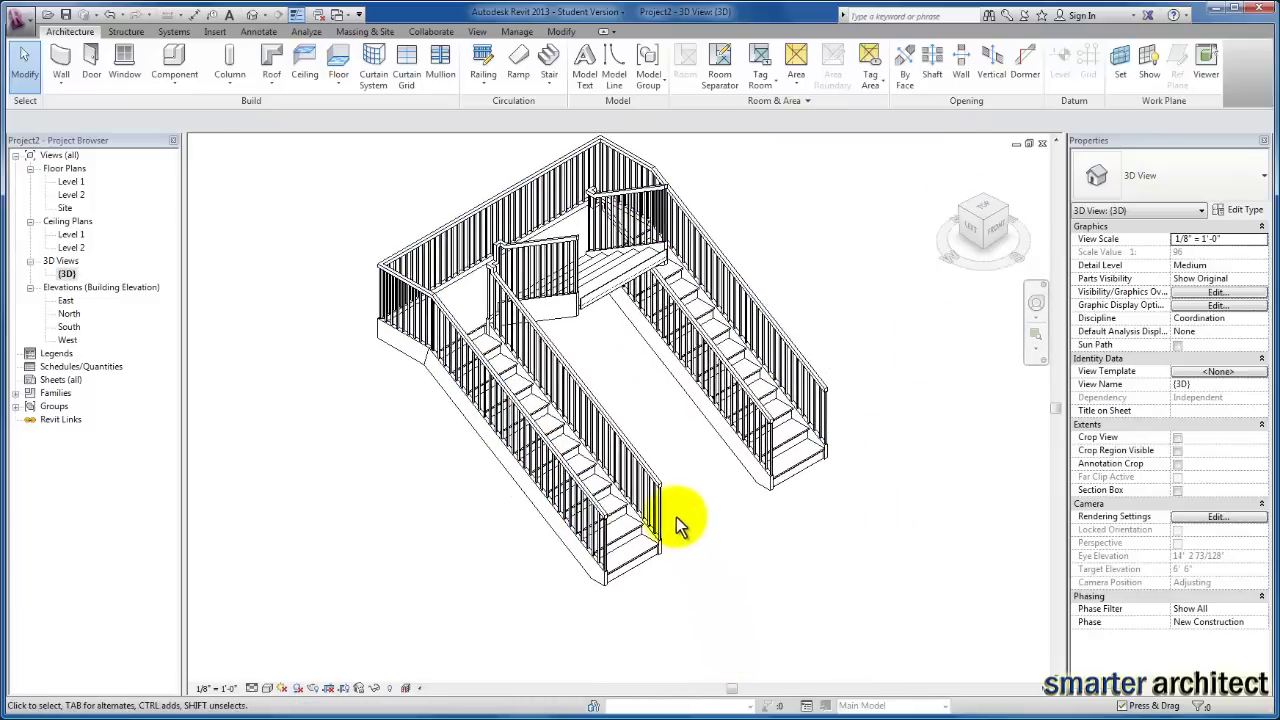
left_click(652, 501)
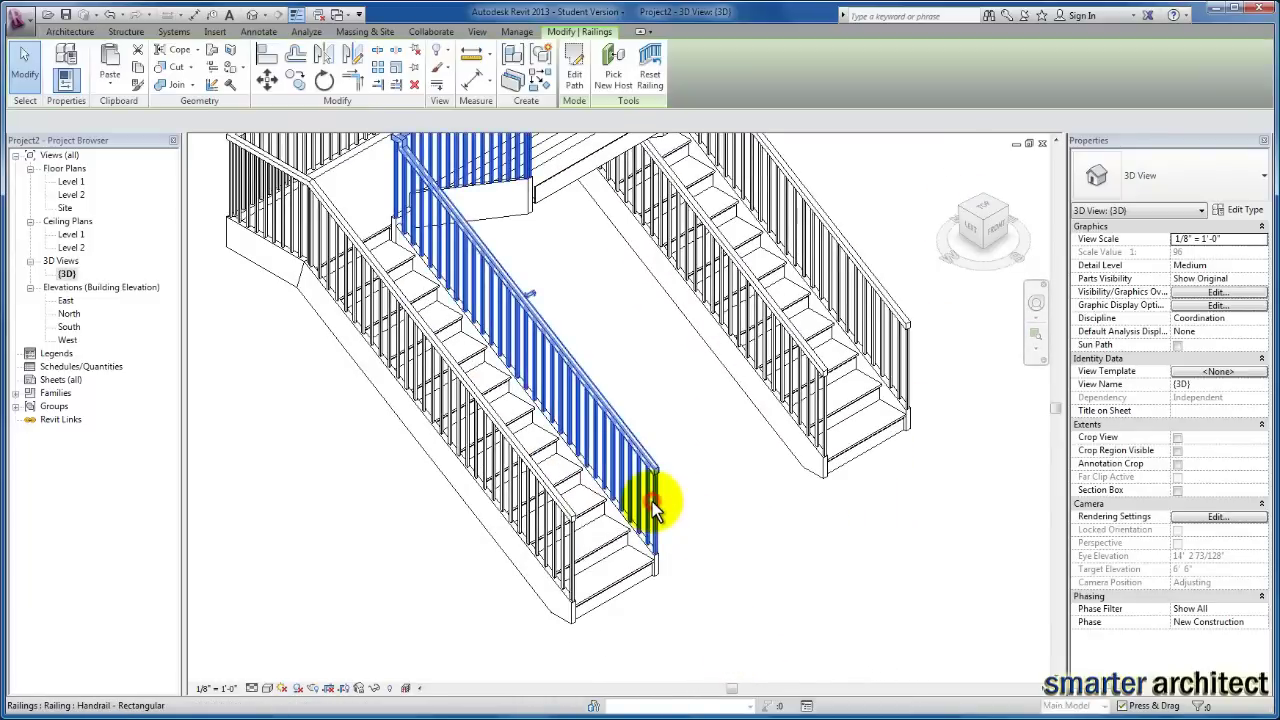
left_click(1262, 184)
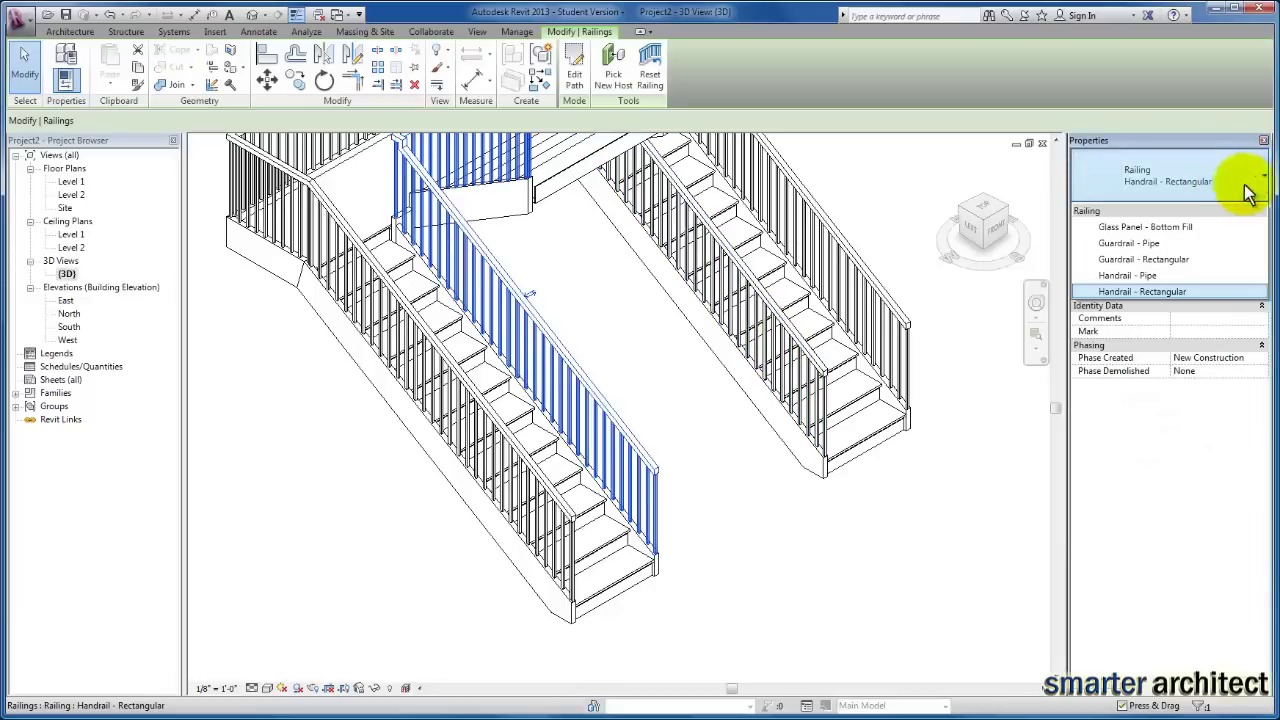
left_click(1176, 229)
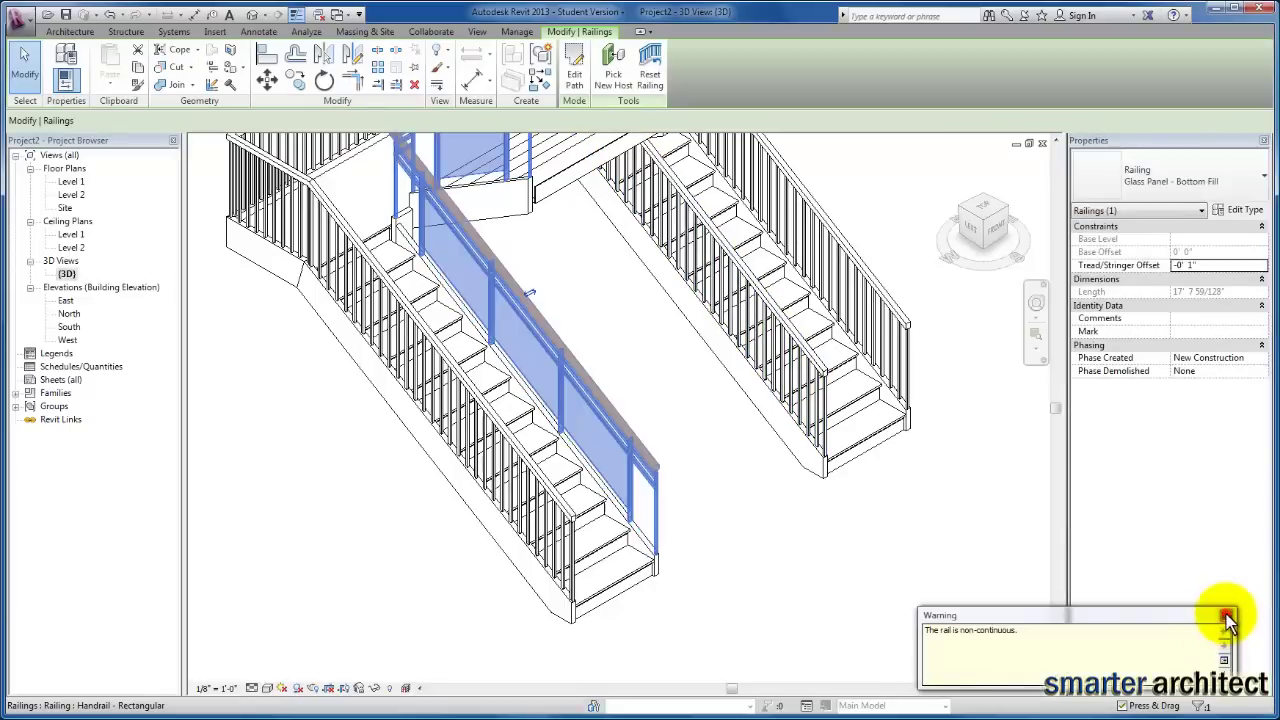
left_click(1225, 615)
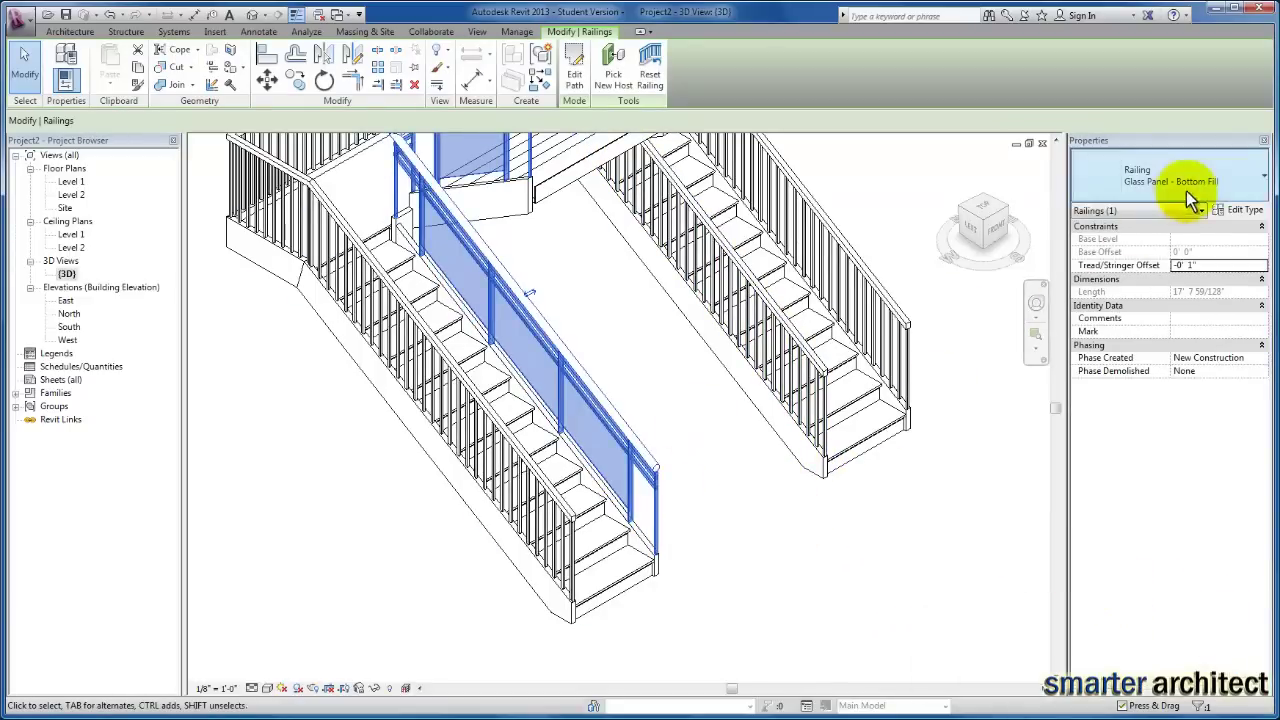
- Switch the selected inner railing's type to Handrail - Pipe
left_click(1210, 193)
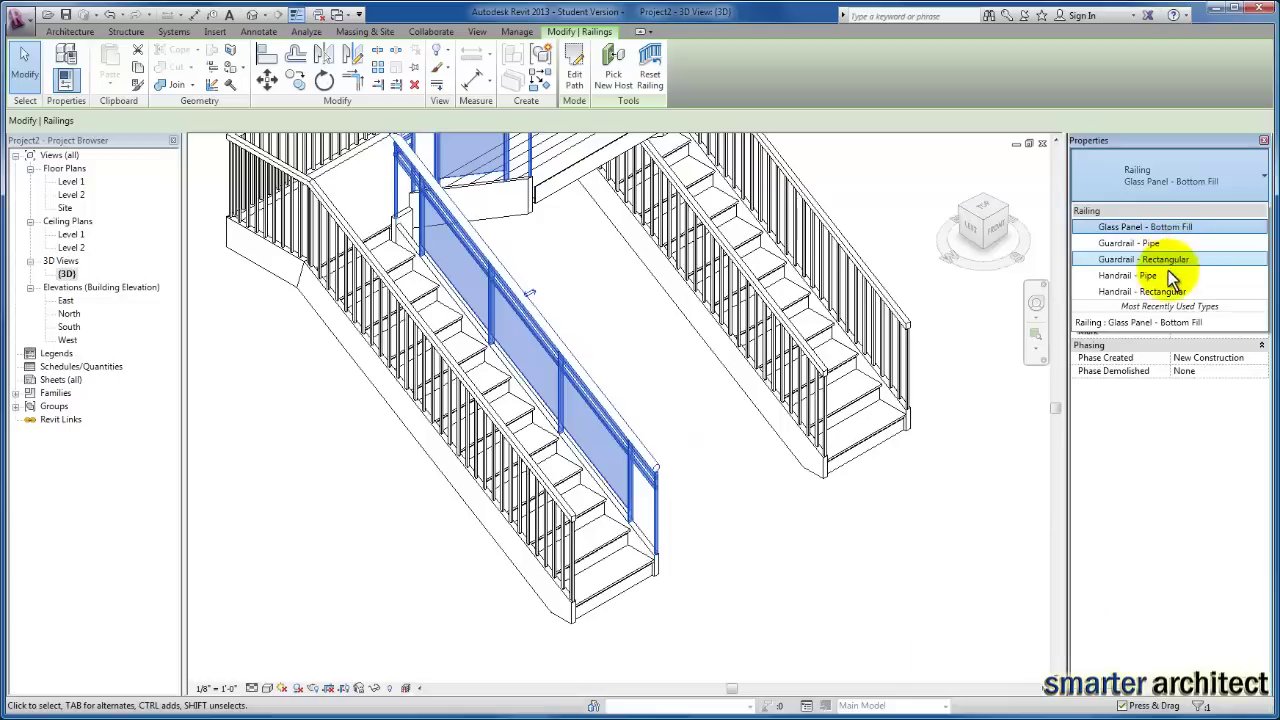
left_click(1150, 279)
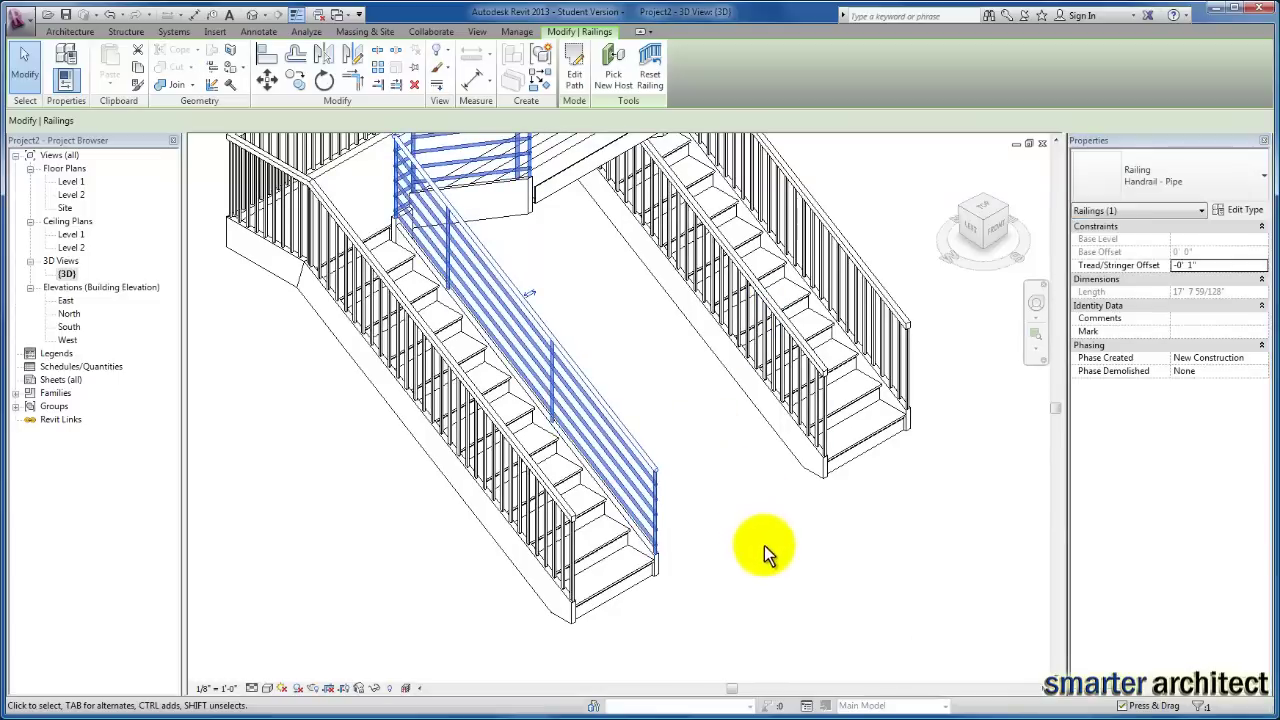
left_click(1209, 178)
left_click(1166, 337)
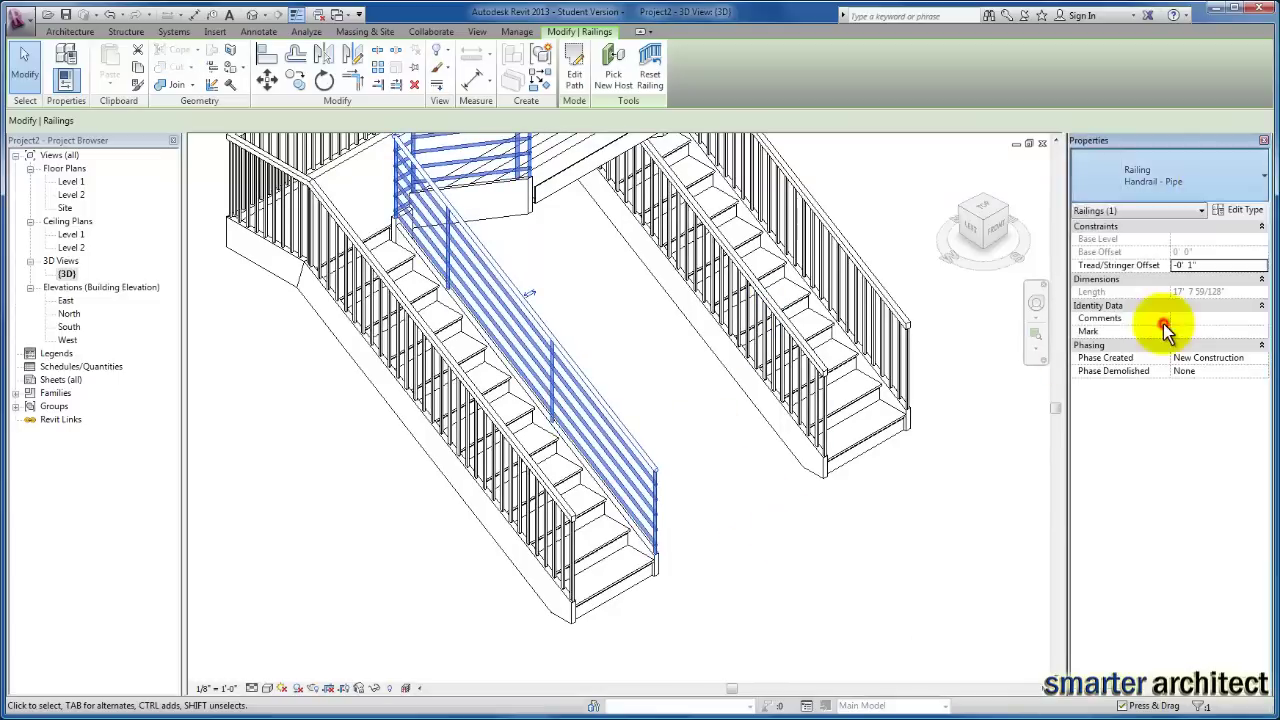